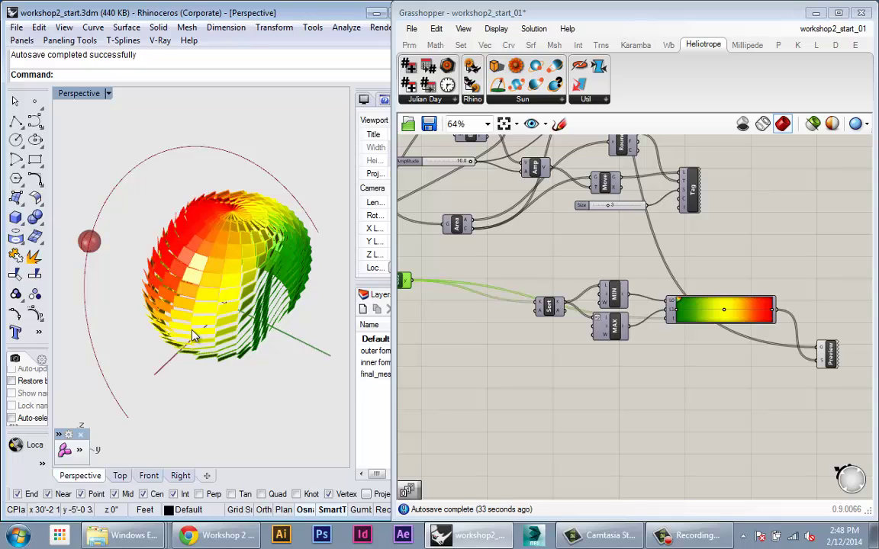
Step: Move the Preview component up so it sits beside the gradient component's output
{"action": "right_click_drag", "start_coordinate": [217, 234], "coordinate": [212, 254]}
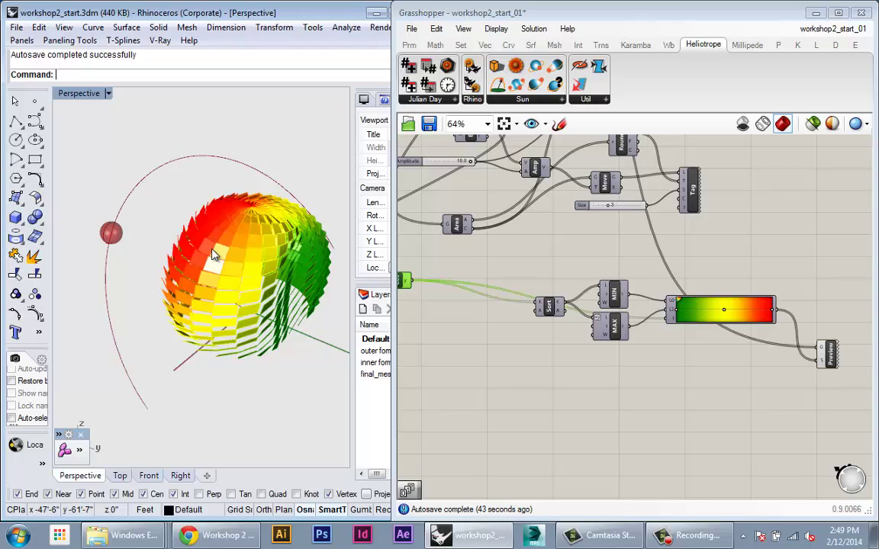
{"action": "left_click_drag", "start_coordinate": [827, 352], "coordinate": [807, 301]}
{"action": "left_click", "coordinate": [803, 257]}
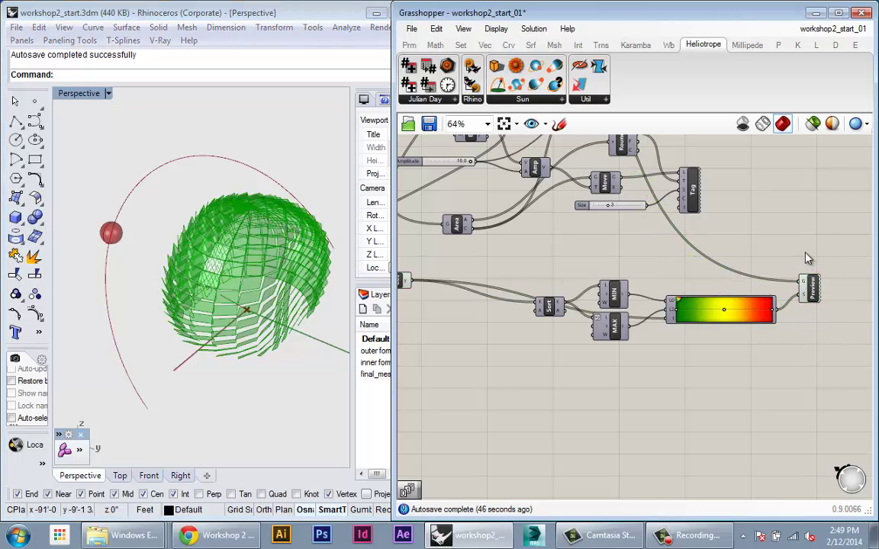
{"action": "left_click", "coordinate": [807, 292]}
Step: Examine the date and time sliders feeding Compose and the sun's position around the dome
{"action": "right_click_drag", "start_coordinate": [433, 207], "coordinate": [636, 345]}
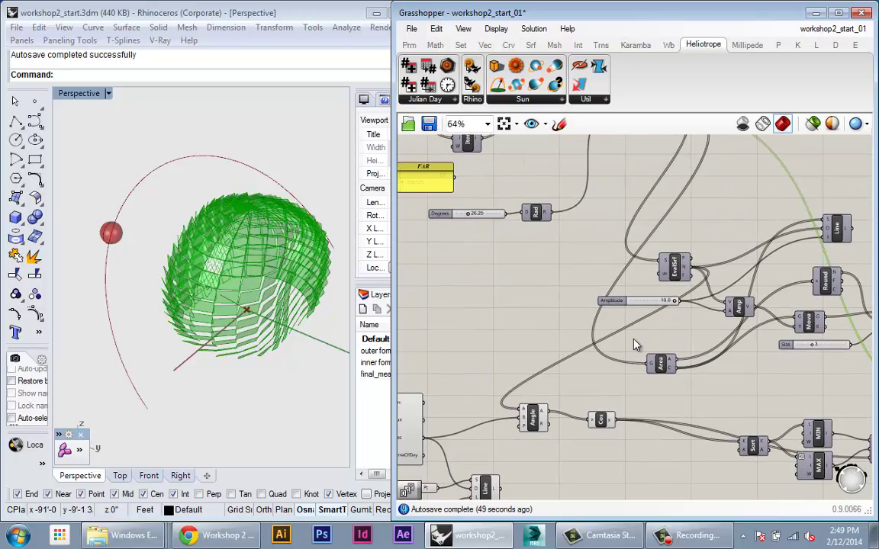
{"action": "right_click_drag", "start_coordinate": [403, 289], "coordinate": [686, 348]}
{"action": "scroll", "coordinate": [479, 410], "scroll_direction": "up", "scroll_amount": 3}
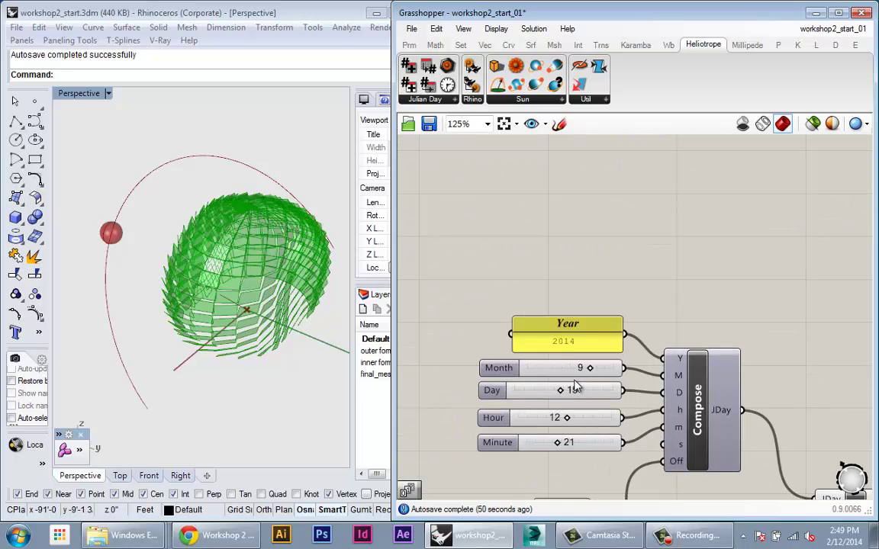
{"action": "scroll", "coordinate": [578, 429], "scroll_direction": "down", "scroll_amount": 2}
{"action": "right_click_drag", "start_coordinate": [579, 429], "coordinate": [535, 334]}
{"action": "right_click_drag", "start_coordinate": [159, 254], "coordinate": [115, 233]}
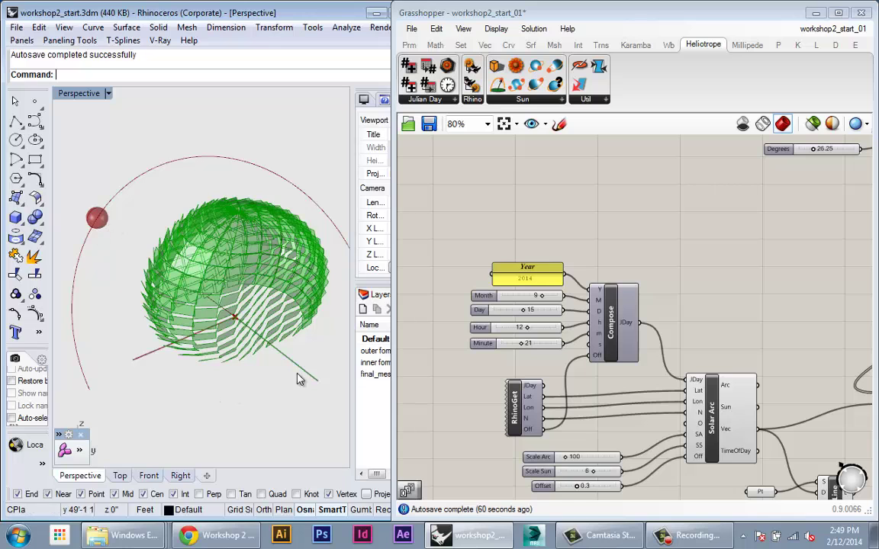
{"action": "left_click", "coordinate": [688, 279]}
Step: Trace the Angle, Cosine and gradient components and inspect the Solar Arc's Vec output that feeds the Angle
{"action": "scroll", "coordinate": [688, 278], "scroll_direction": "down", "scroll_amount": 4}
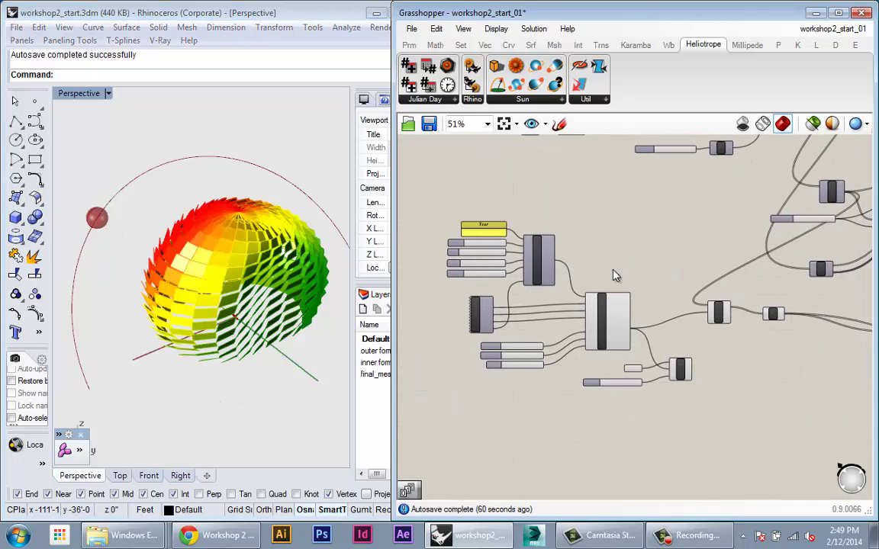
{"action": "scroll", "coordinate": [753, 387], "scroll_direction": "up", "scroll_amount": 3}
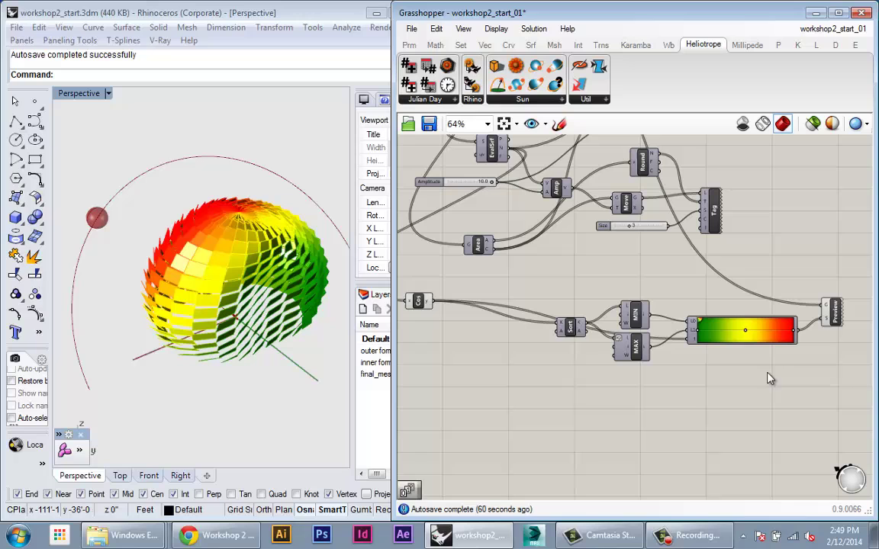
{"action": "right_click_drag", "start_coordinate": [677, 382], "coordinate": [677, 408]}
{"action": "scroll", "coordinate": [679, 407], "scroll_direction": "down", "scroll_amount": 3}
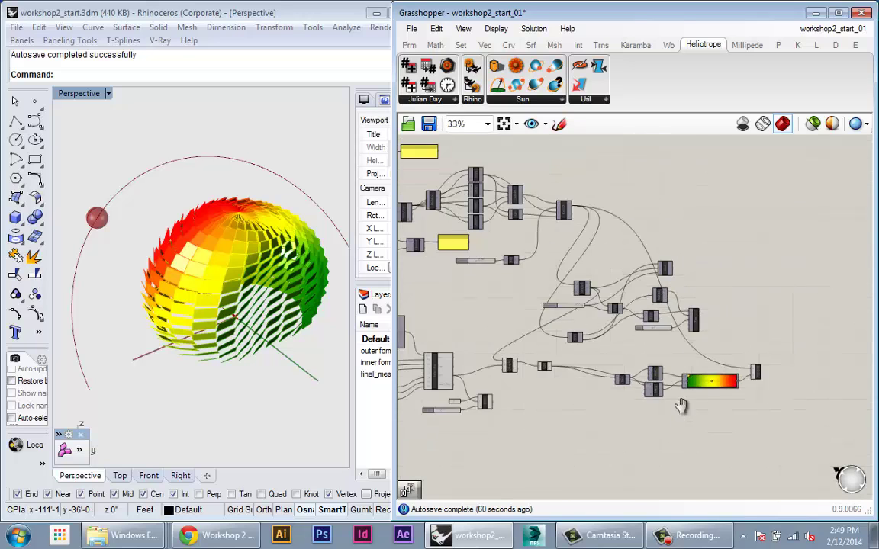
{"action": "scroll", "coordinate": [533, 405], "scroll_direction": "up", "scroll_amount": 4}
{"action": "right_click_drag", "start_coordinate": [371, 321], "coordinate": [583, 399]}
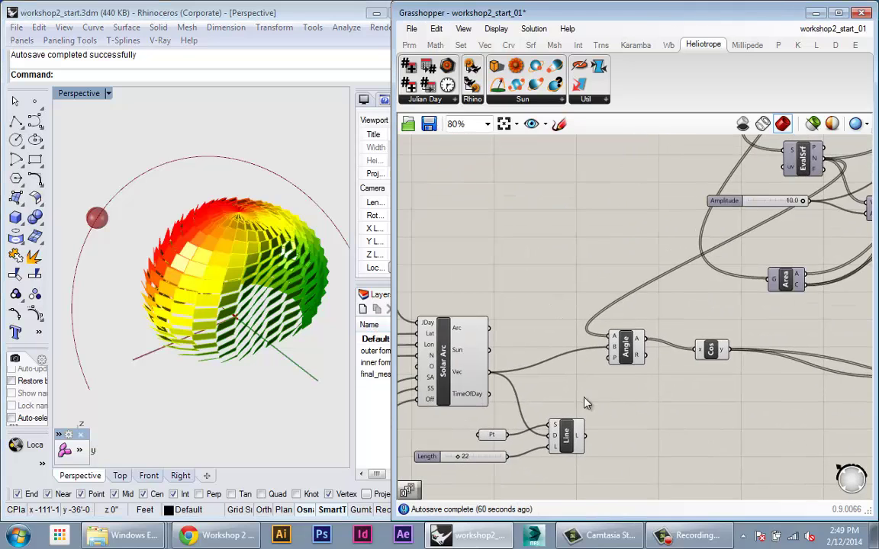
{"action": "scroll", "coordinate": [510, 373], "scroll_direction": "up", "scroll_amount": 3}
{"action": "mouse_move", "coordinate": [422, 373]}
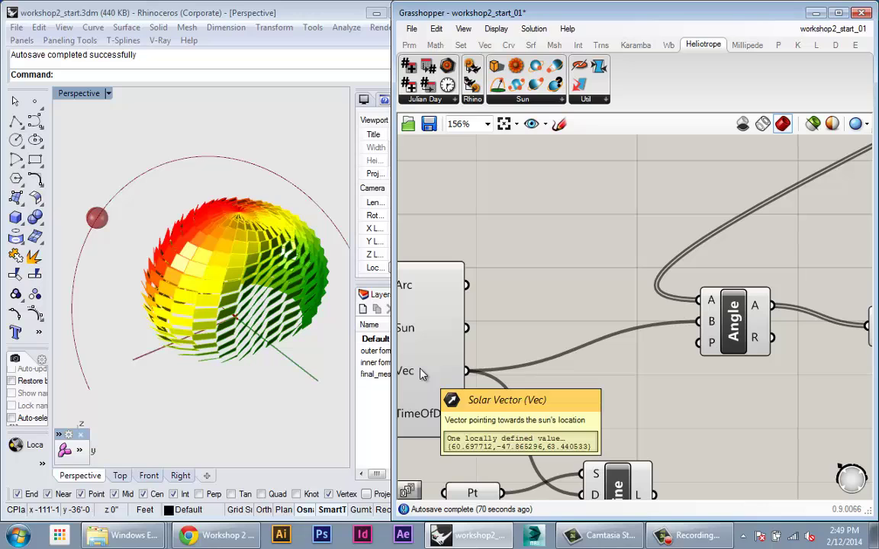
{"action": "right_click_drag", "start_coordinate": [464, 376], "coordinate": [686, 366]}
Step: Set the Offset slider feeding the Solar Arc's Off input to 0.5
{"action": "scroll", "coordinate": [649, 380], "scroll_direction": "down", "scroll_amount": 2}
{"action": "scroll", "coordinate": [640, 385], "scroll_direction": "down", "scroll_amount": 1}
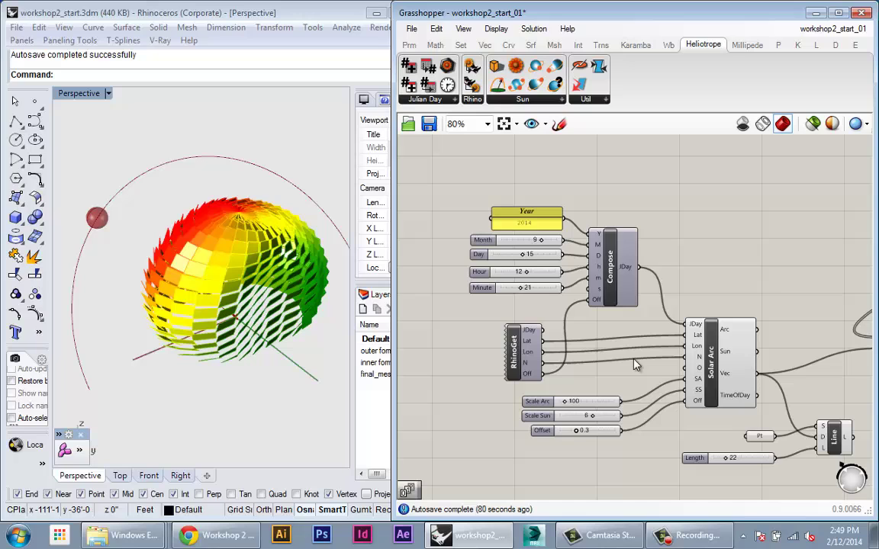
{"action": "right_click_drag", "start_coordinate": [634, 359], "coordinate": [607, 322]}
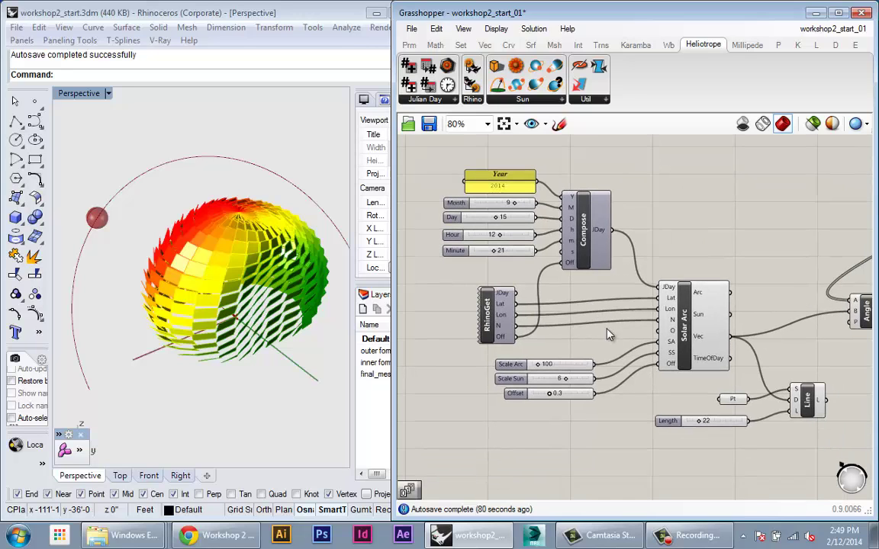
{"action": "left_click", "coordinate": [690, 347]}
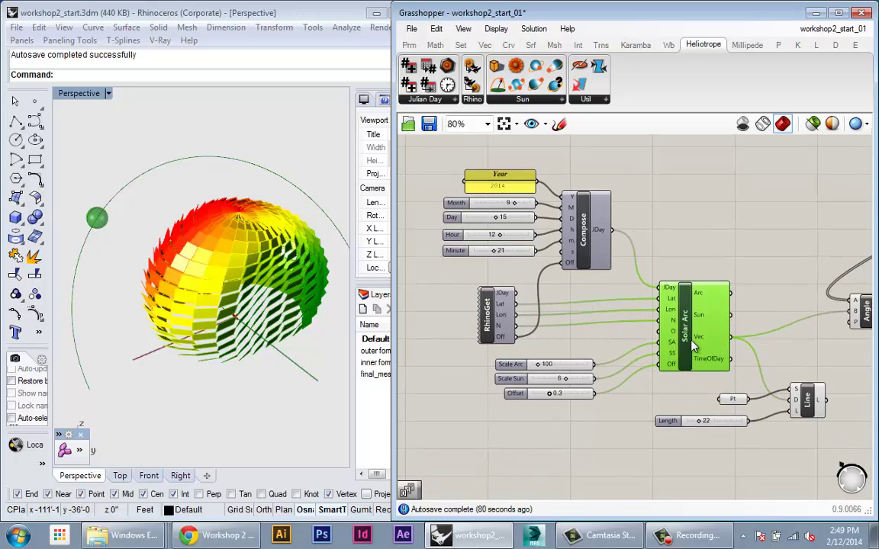
{"action": "scroll", "coordinate": [686, 328], "scroll_direction": "up", "scroll_amount": 2}
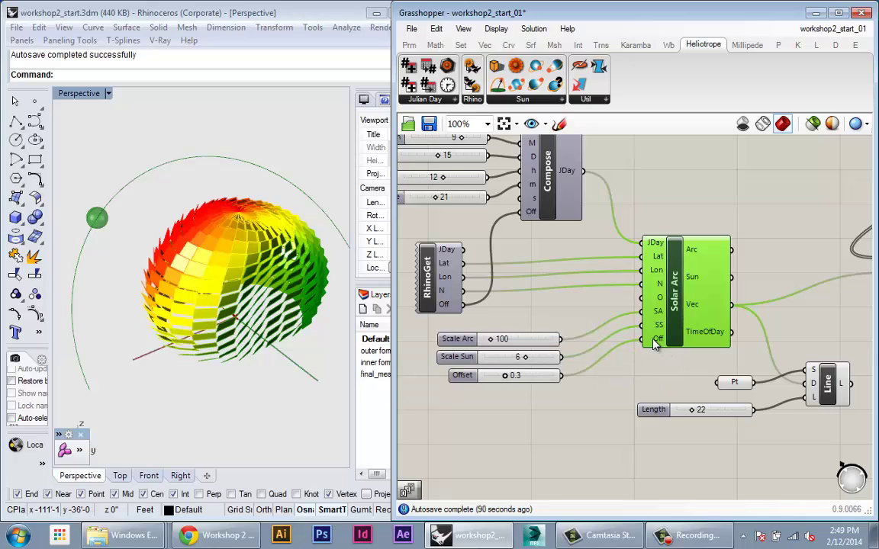
{"action": "mouse_move", "coordinate": [653, 345]}
{"action": "mouse_move", "coordinate": [504, 376]}
{"action": "left_mouse_down"}
{"action": "mouse_move", "coordinate": [542, 380]}
{"action": "mouse_move", "coordinate": [491, 379]}
{"action": "mouse_move", "coordinate": [559, 386]}
{"action": "mouse_move", "coordinate": [526, 378]}
{"action": "mouse_move", "coordinate": [480, 385]}
{"action": "mouse_move", "coordinate": [539, 385]}
{"action": "mouse_move", "coordinate": [514, 385]}
{"action": "left_mouse_up"}
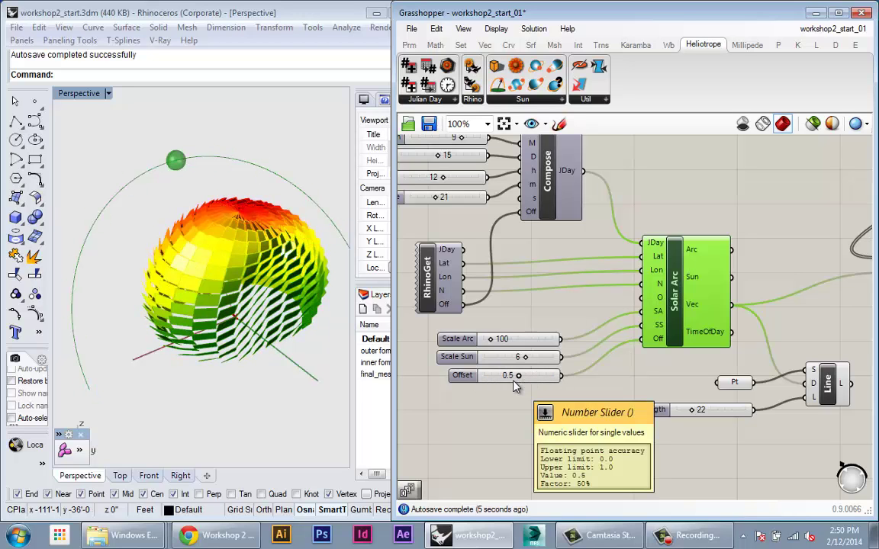
{"action": "right_click_drag", "start_coordinate": [532, 411], "coordinate": [545, 381]}
{"action": "left_click", "coordinate": [551, 396]}
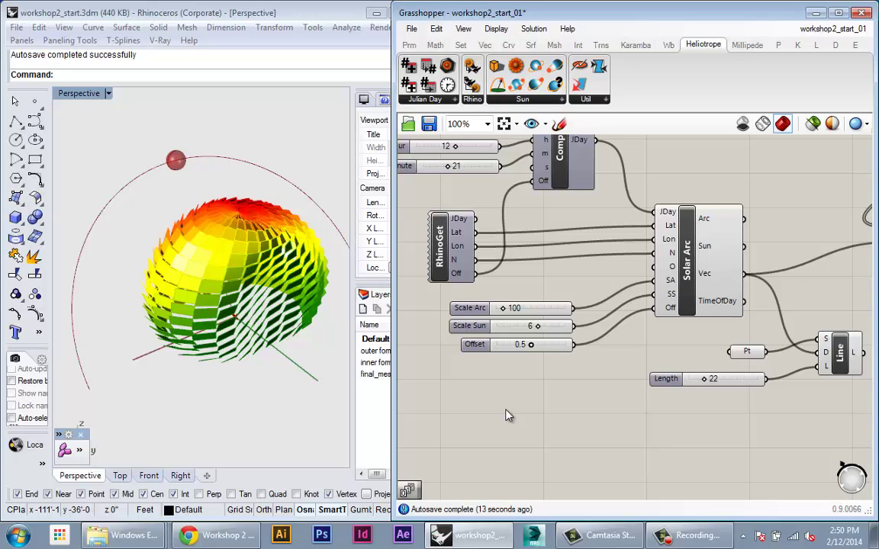
Step: Set the Offset slider to 0.3 and check the sun's position along the arc
{"action": "left_click_drag", "start_coordinate": [541, 351], "coordinate": [508, 347]}
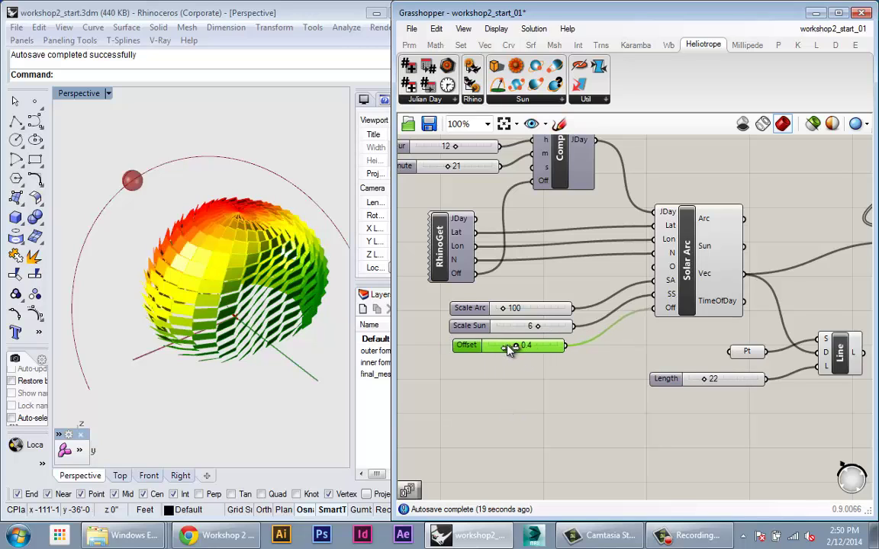
{"action": "scroll", "coordinate": [233, 242], "scroll_direction": "down", "scroll_amount": 4}
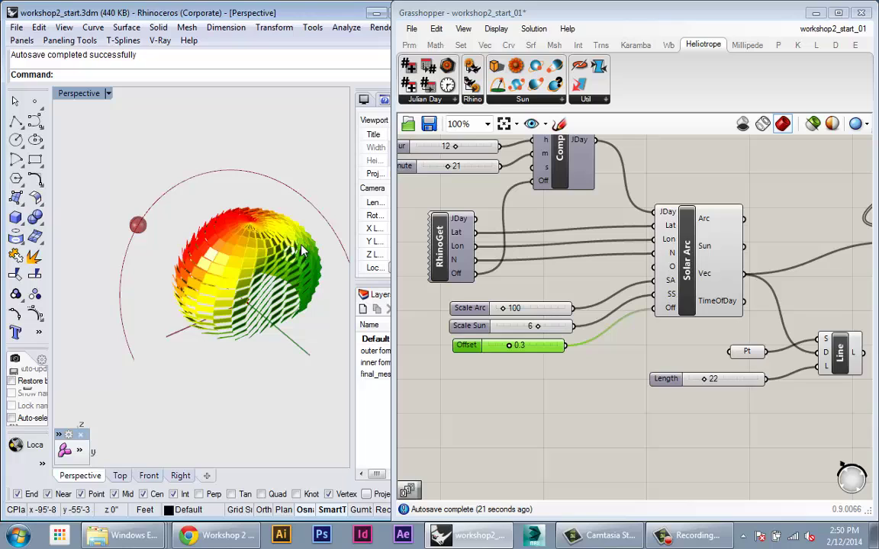
{"action": "scroll", "coordinate": [329, 259], "scroll_direction": "up", "scroll_amount": 4}
{"action": "scroll", "coordinate": [333, 261], "scroll_direction": "down", "scroll_amount": 4}
{"action": "scroll", "coordinate": [288, 254], "scroll_direction": "up", "scroll_amount": 5}
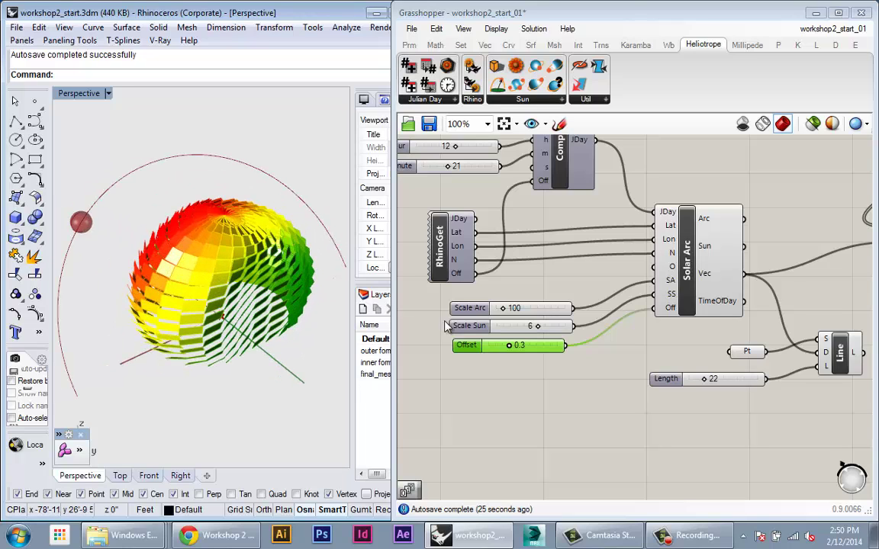
Step: Add a Range component and place it just below the Offset slider
{"action": "left_click", "coordinate": [527, 378]}
{"action": "double_click", "coordinate": [529, 380]}
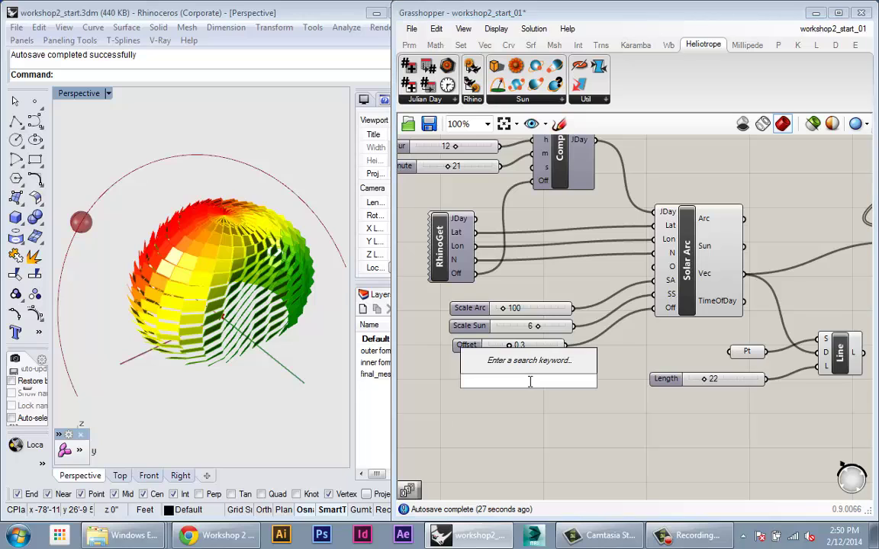
{"action": "type", "text": "range"}
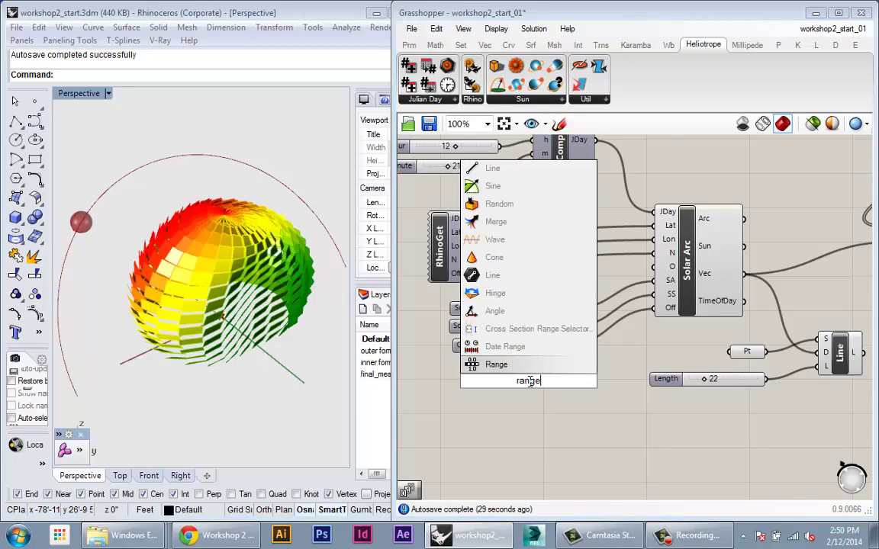
{"action": "key", "text": "Return"}
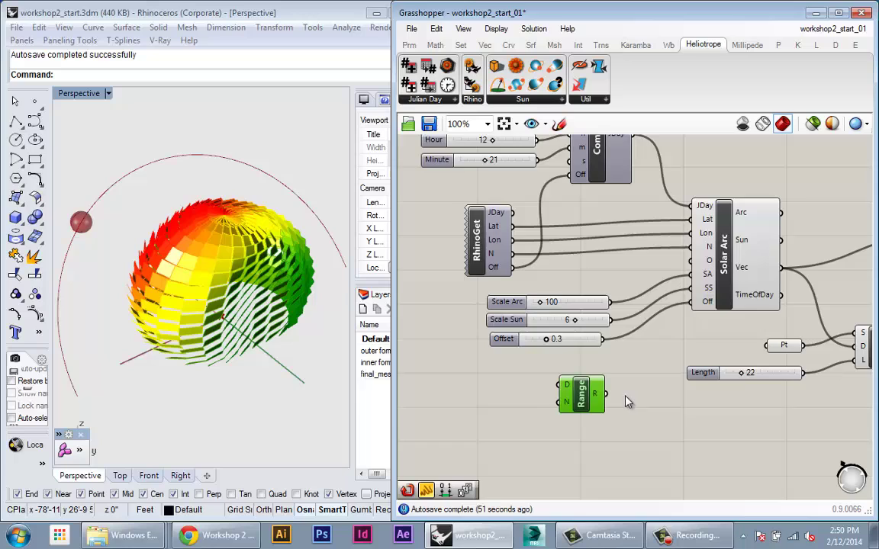
{"action": "right_click_drag", "start_coordinate": [630, 399], "coordinate": [622, 366]}
{"action": "scroll", "coordinate": [621, 366], "scroll_direction": "down", "scroll_amount": 2}
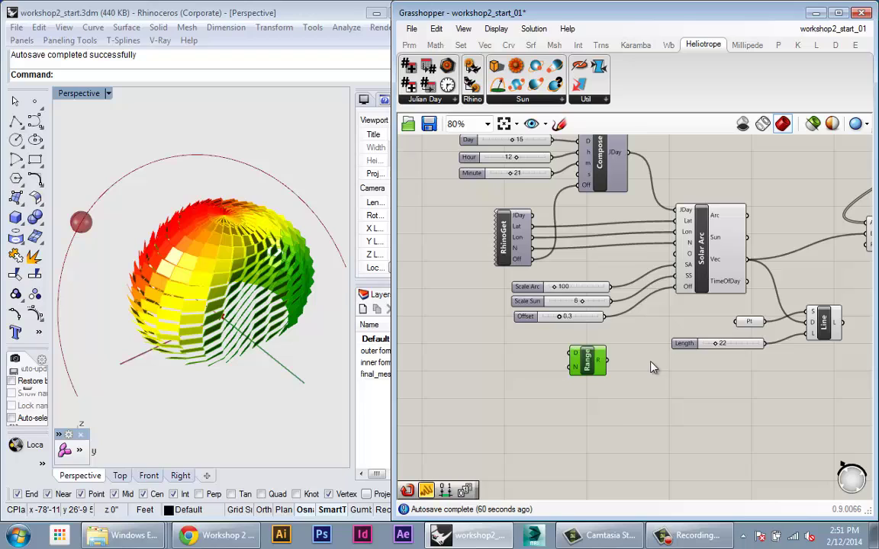
{"action": "right_click_drag", "start_coordinate": [651, 361], "coordinate": [651, 377]}
{"action": "left_click_drag", "start_coordinate": [588, 377], "coordinate": [589, 368]}
{"action": "right_click_drag", "start_coordinate": [591, 384], "coordinate": [591, 412]}
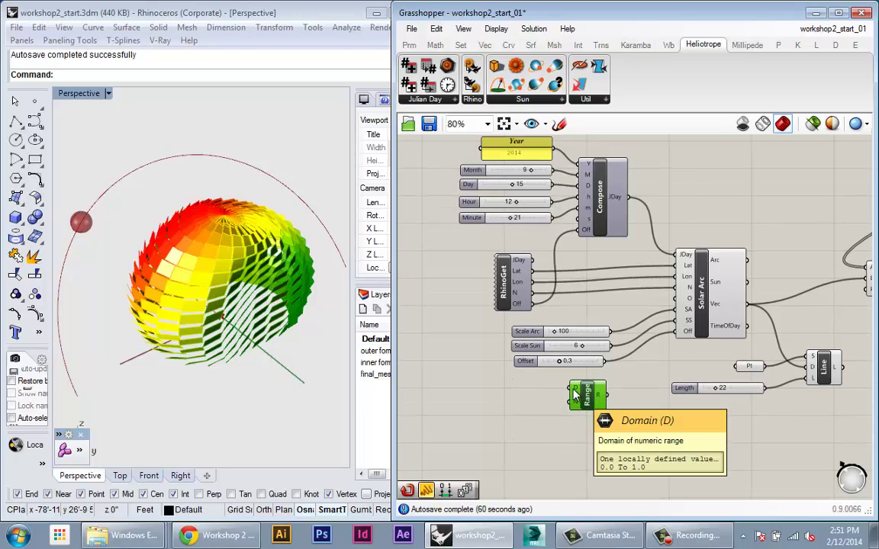
Step: Add a number slider with value 10 and connect it to the Range's N input
{"action": "scroll", "coordinate": [570, 391], "scroll_direction": "up", "scroll_amount": 1}
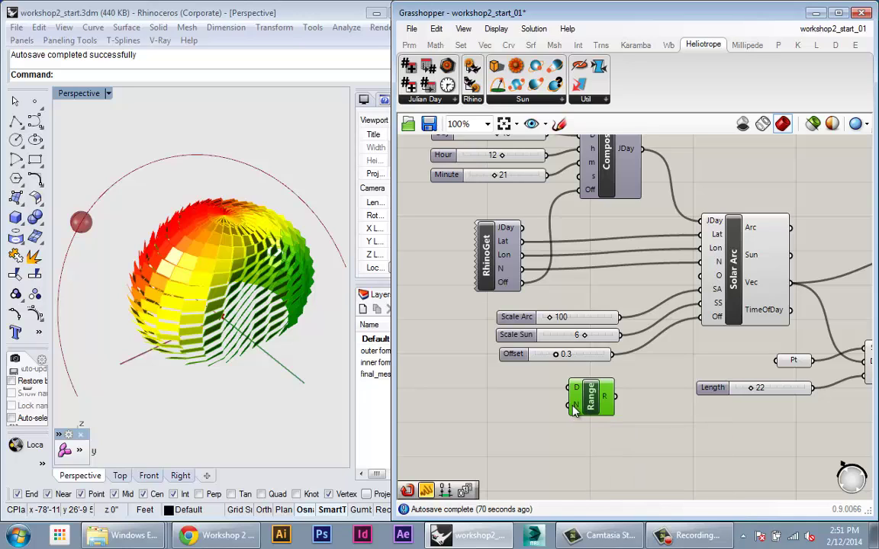
{"action": "double_click", "coordinate": [524, 406]}
{"action": "type", "text": "1"}
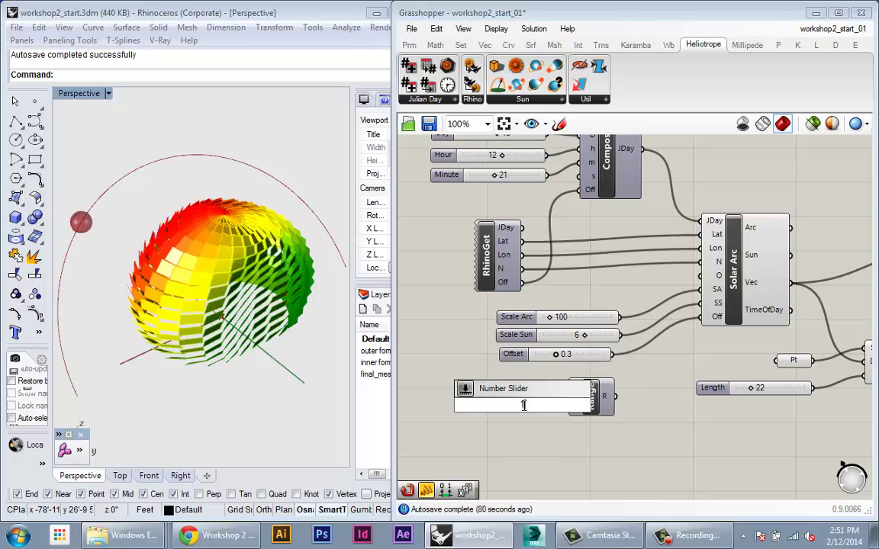
{"action": "key", "text": "BackSpace"}
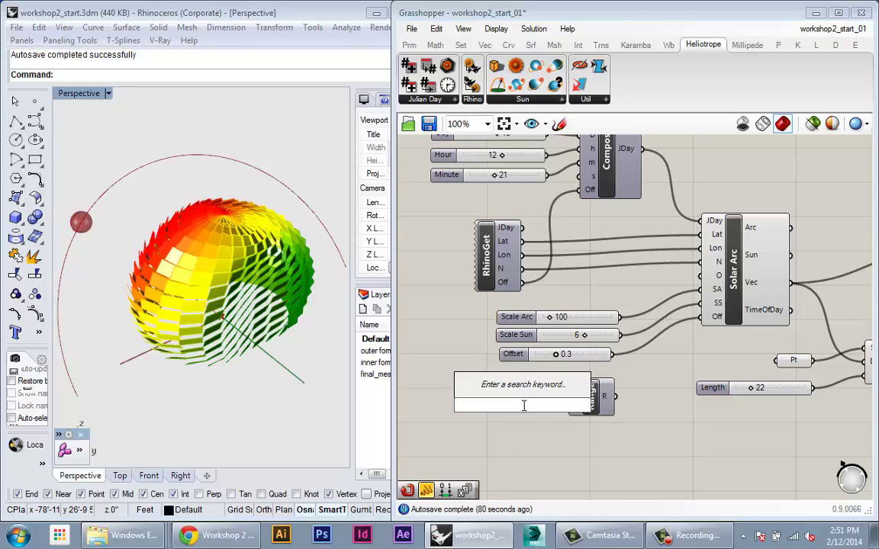
{"action": "type", "text": "Number Slider"}
{"action": "key", "text": "Return"}
{"action": "left_click_drag", "start_coordinate": [481, 406], "coordinate": [447, 414]}
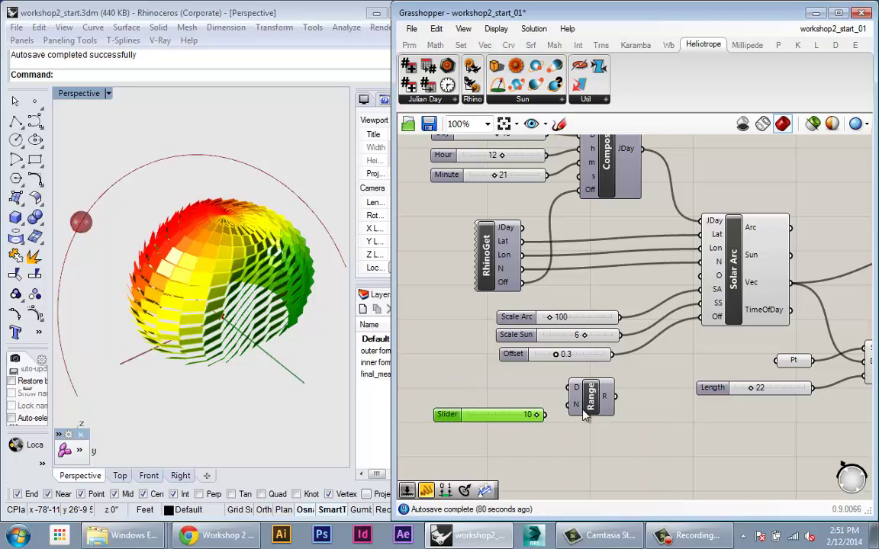
{"action": "left_click_drag", "start_coordinate": [575, 404], "coordinate": [545, 415]}
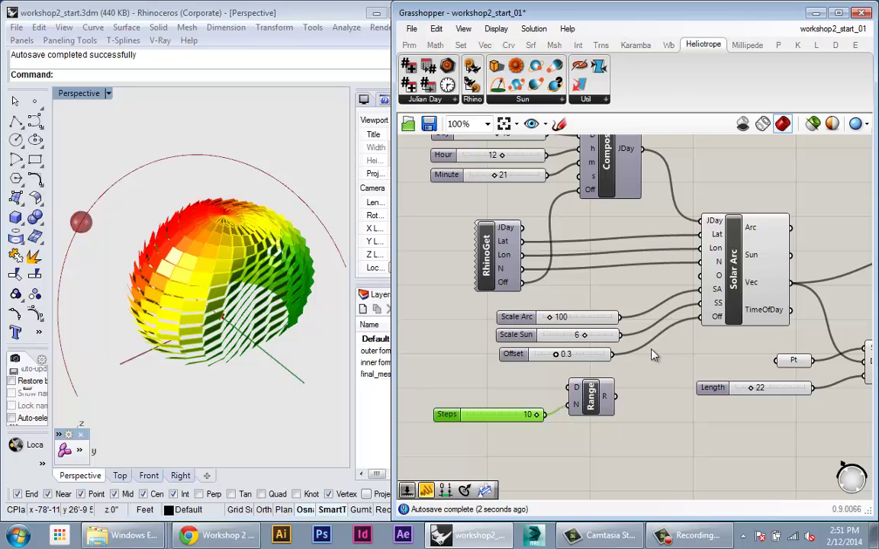
Step: Connect the Range's R output to the Solar Arc's Off input in place of the Offset slider and inspect the Sun output
{"action": "mouse_move", "coordinate": [611, 404]}
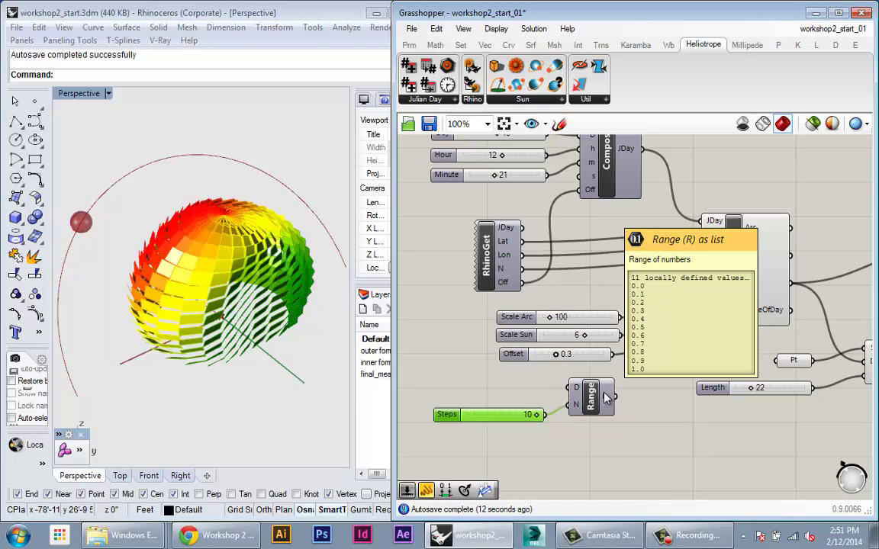
{"action": "right_click_drag", "start_coordinate": [616, 398], "coordinate": [594, 401]}
{"action": "left_click_drag", "start_coordinate": [595, 400], "coordinate": [655, 365]}
{"action": "right_click_drag", "start_coordinate": [654, 366], "coordinate": [497, 381]}
{"action": "scroll", "coordinate": [498, 380], "scroll_direction": "down", "scroll_amount": 1}
{"action": "right_click_drag", "start_coordinate": [453, 406], "coordinate": [462, 406]}
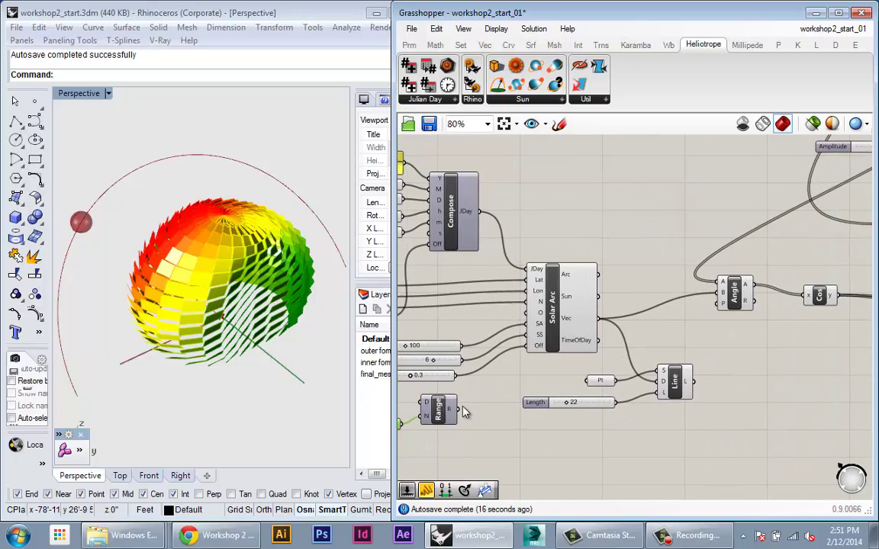
{"action": "left_click_drag", "start_coordinate": [459, 409], "coordinate": [532, 347]}
{"action": "right_click_drag", "start_coordinate": [120, 324], "coordinate": [135, 353]}
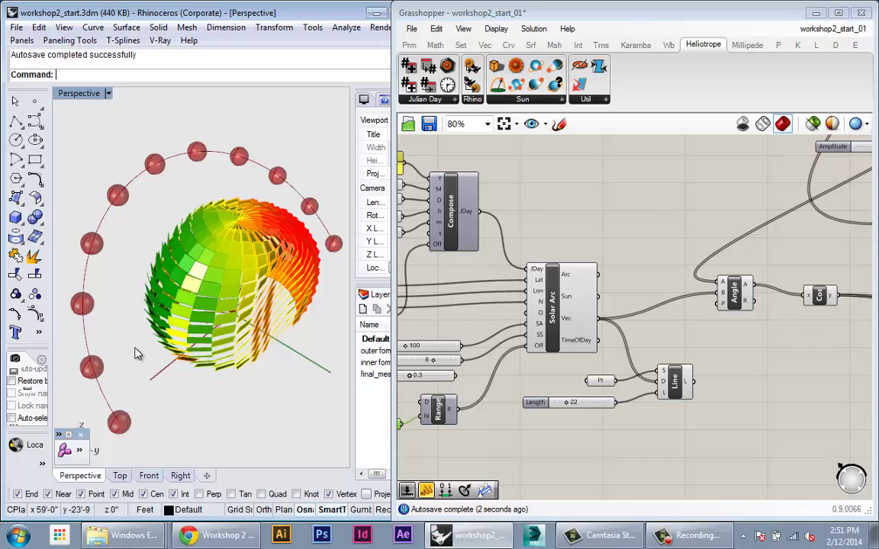
{"action": "mouse_move", "coordinate": [576, 300]}
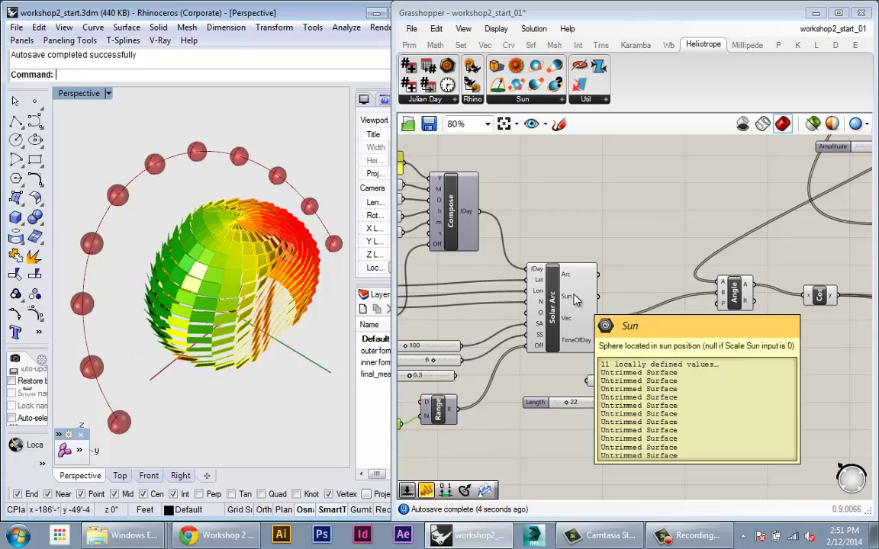
{"action": "mouse_move", "coordinate": [578, 282]}
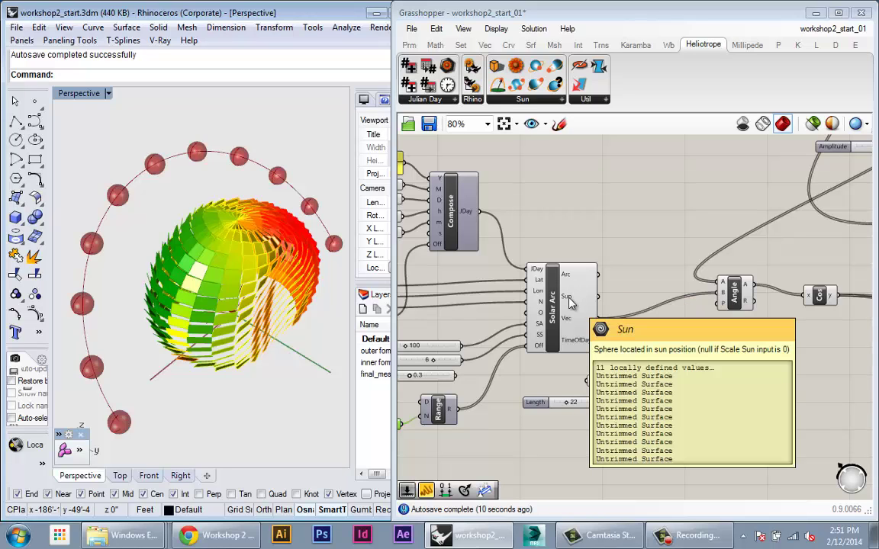
{"action": "right_click_drag", "start_coordinate": [157, 169], "coordinate": [140, 172]}
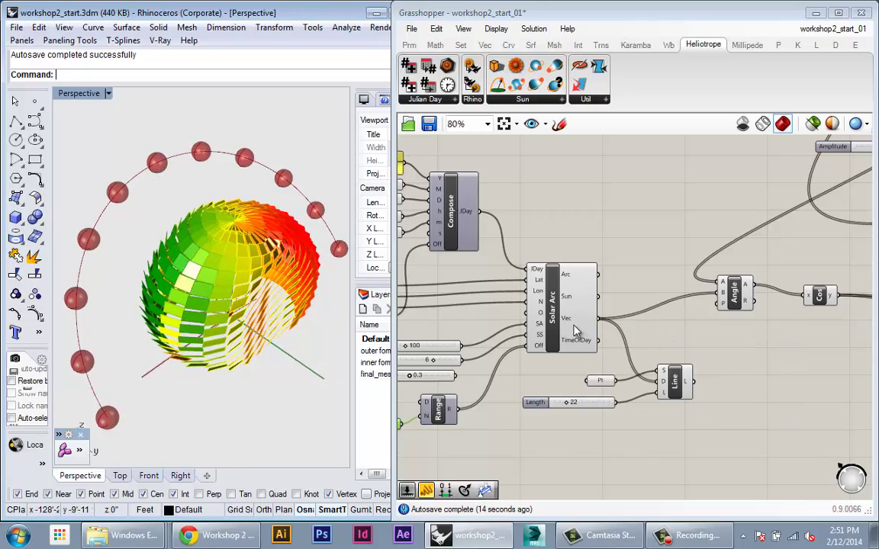
Step: Inspect the Solar Arc's Vec output and the Angle component's vector inputs, shifting the Angle component slightly down
{"action": "mouse_move", "coordinate": [575, 328]}
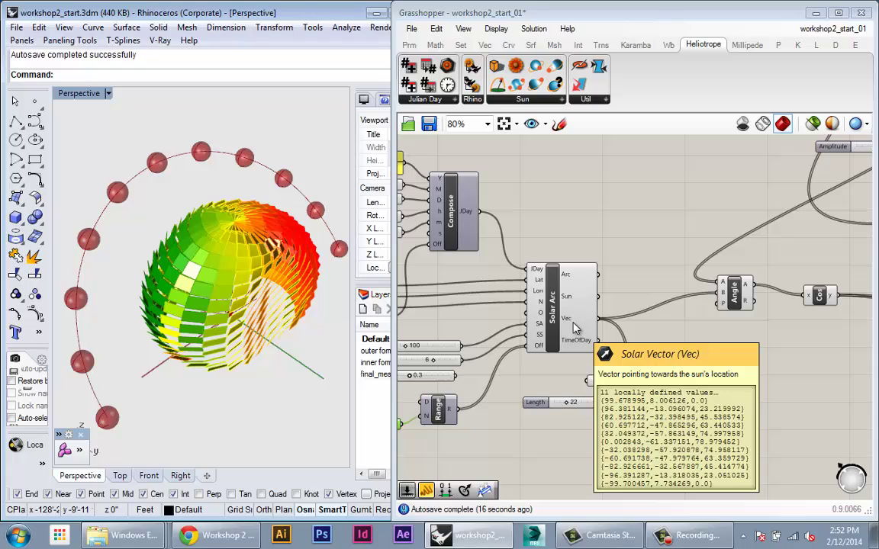
{"action": "right_click_drag", "start_coordinate": [693, 311], "coordinate": [595, 347]}
{"action": "scroll", "coordinate": [570, 305], "scroll_direction": "up", "scroll_amount": 1}
{"action": "scroll", "coordinate": [570, 307], "scroll_direction": "down", "scroll_amount": 1}
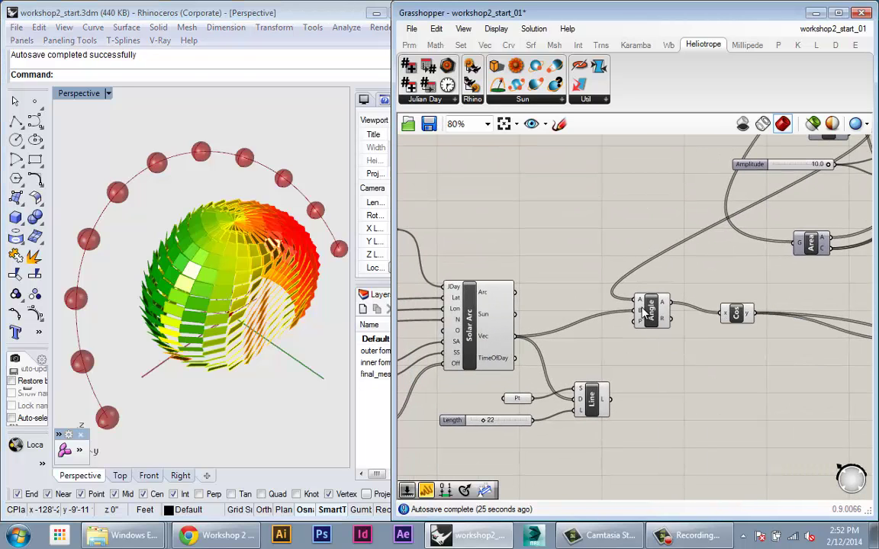
{"action": "mouse_move", "coordinate": [642, 300]}
{"action": "scroll", "coordinate": [642, 305], "scroll_direction": "up", "scroll_amount": 1}
{"action": "right_click_drag", "start_coordinate": [642, 308], "coordinate": [631, 312]}
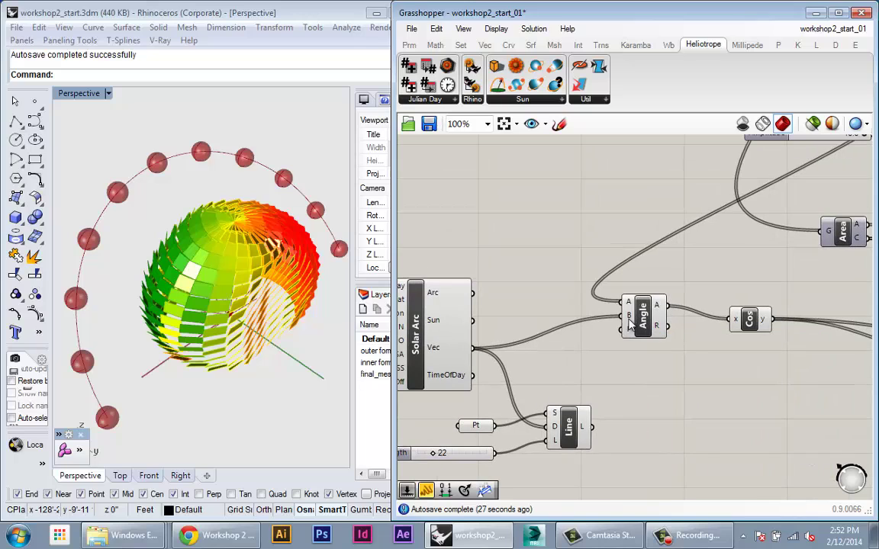
{"action": "left_click_drag", "start_coordinate": [643, 306], "coordinate": [654, 341]}
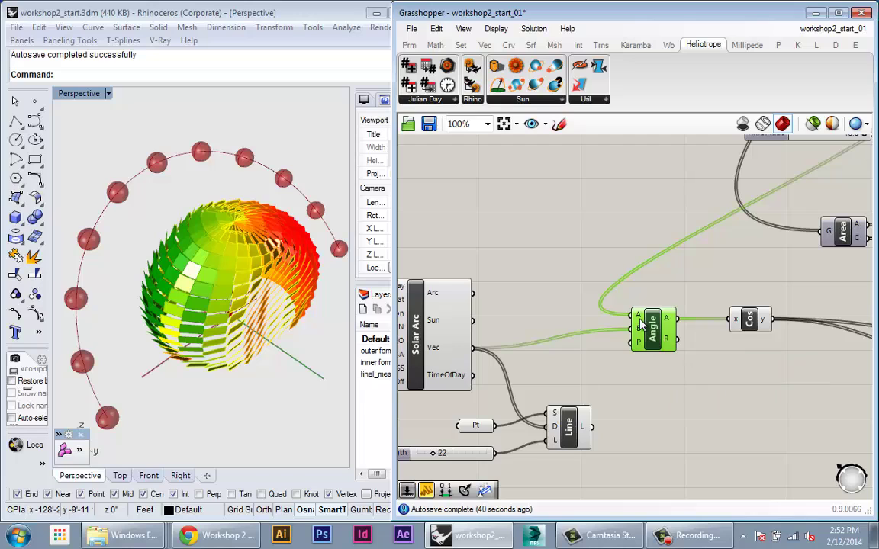
{"action": "mouse_move", "coordinate": [639, 324]}
{"action": "mouse_move", "coordinate": [639, 320]}
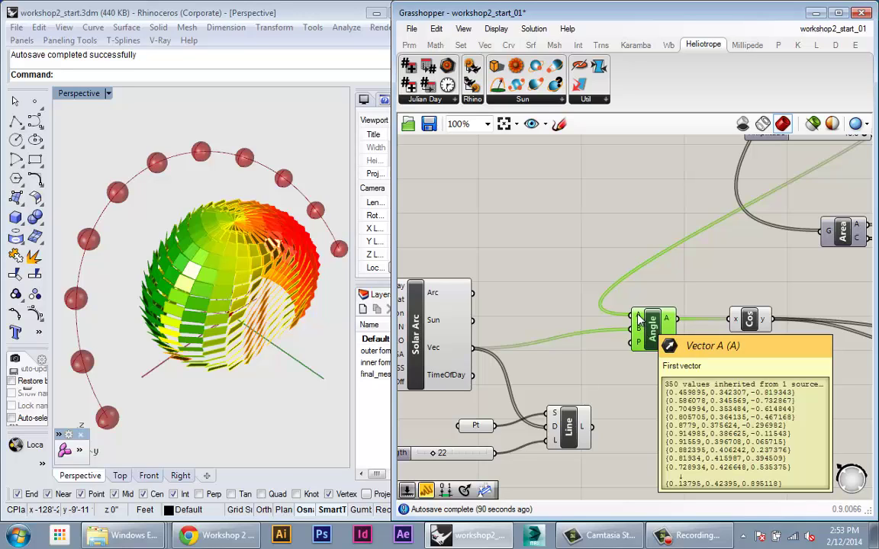
Step: Graft the A input of the Angle component
{"action": "scroll", "coordinate": [639, 321], "scroll_direction": "up", "scroll_amount": 1}
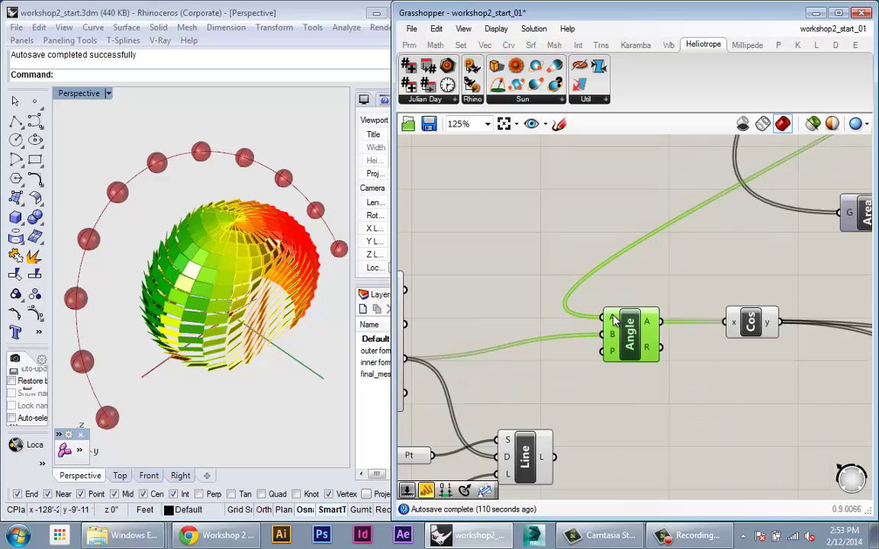
{"action": "right_click", "coordinate": [613, 317]}
{"action": "right_click", "coordinate": [598, 299]}
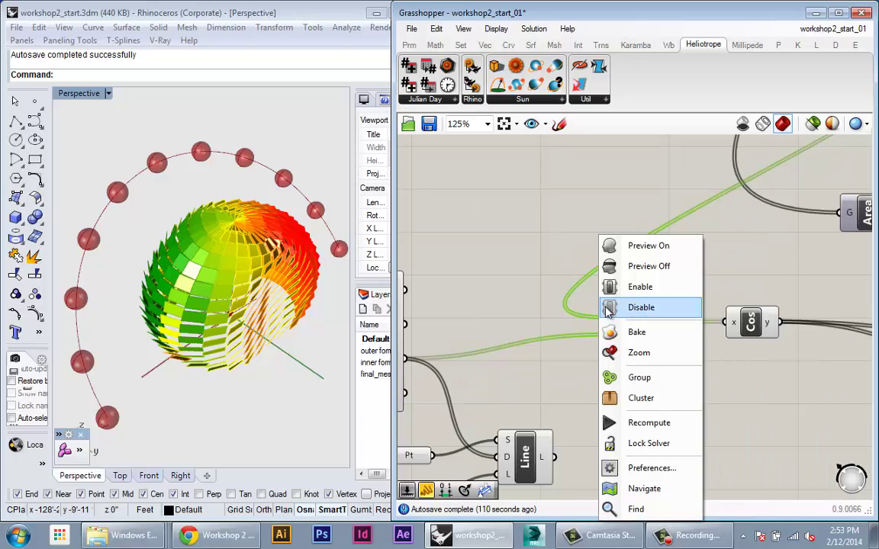
{"action": "left_click", "coordinate": [588, 298]}
{"action": "right_click", "coordinate": [608, 316]}
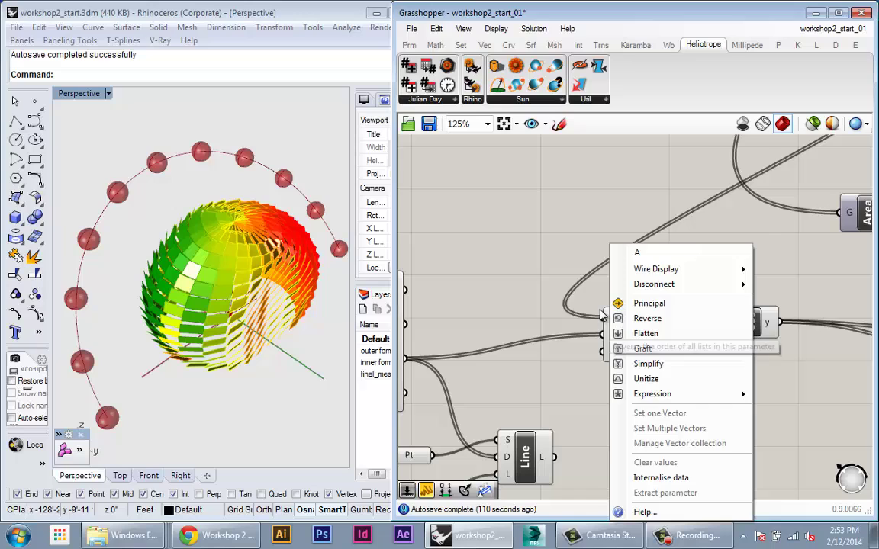
{"action": "left_click", "coordinate": [604, 314]}
{"action": "right_click", "coordinate": [608, 318]}
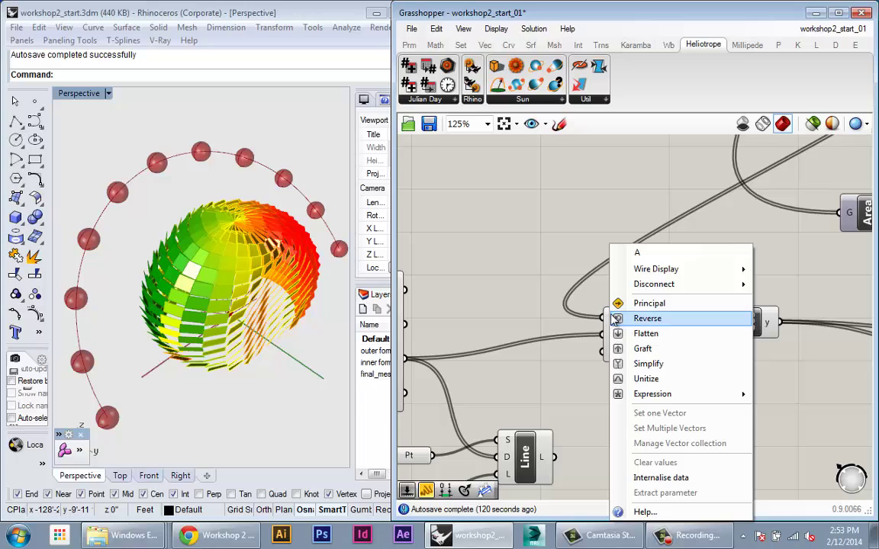
{"action": "left_click", "coordinate": [642, 348]}
{"action": "right_click_drag", "start_coordinate": [517, 289], "coordinate": [458, 254]}
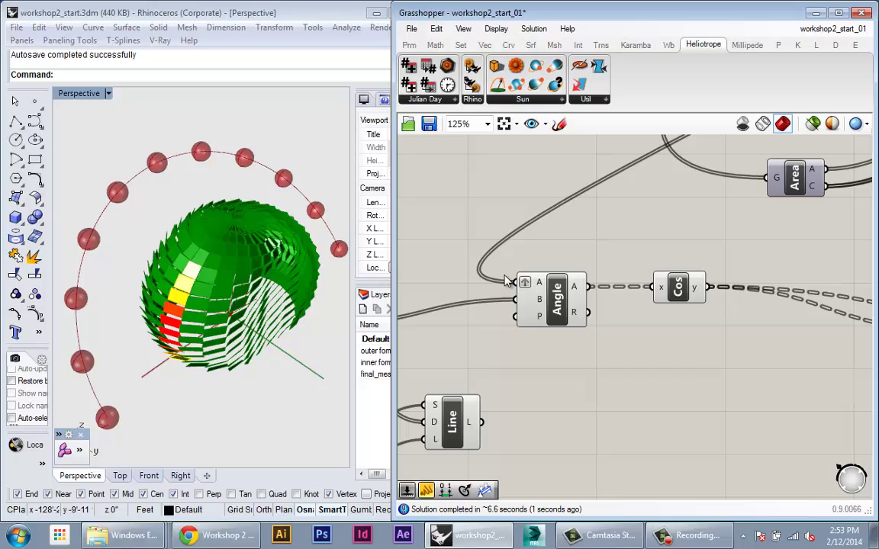
Step: Inspect the Angle component's A output and move the Cos component up to free space below it
{"action": "mouse_move", "coordinate": [575, 290]}
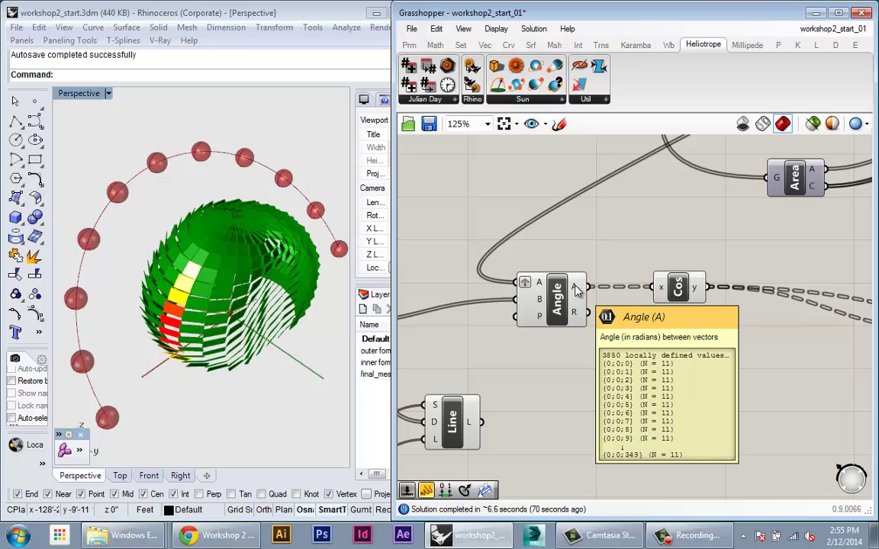
{"action": "left_click_drag", "start_coordinate": [687, 292], "coordinate": [693, 271]}
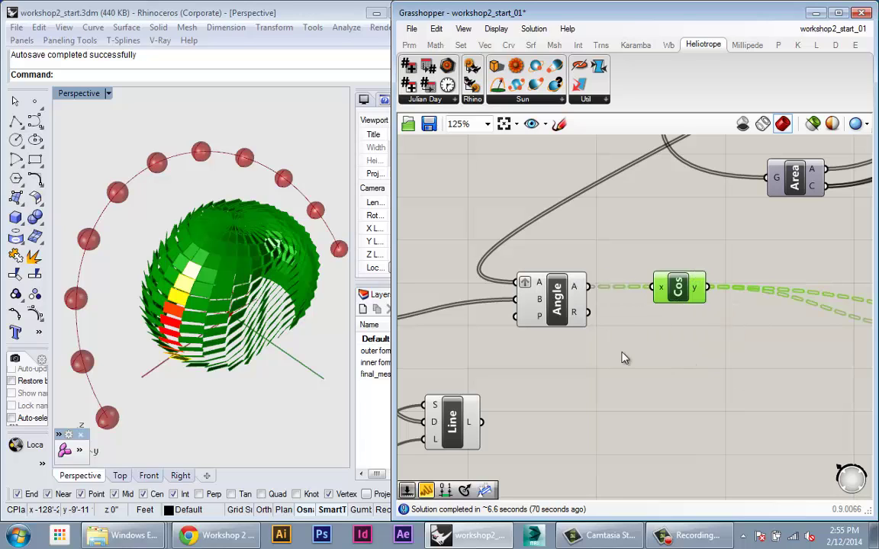
{"action": "right_click_drag", "start_coordinate": [752, 309], "coordinate": [697, 319]}
{"action": "mouse_move", "coordinate": [632, 283]}
{"action": "left_mouse_down"}
{"action": "mouse_move", "coordinate": [634, 294]}
{"action": "mouse_move", "coordinate": [638, 284]}
{"action": "left_mouse_up"}
{"action": "mouse_move", "coordinate": [521, 301]}
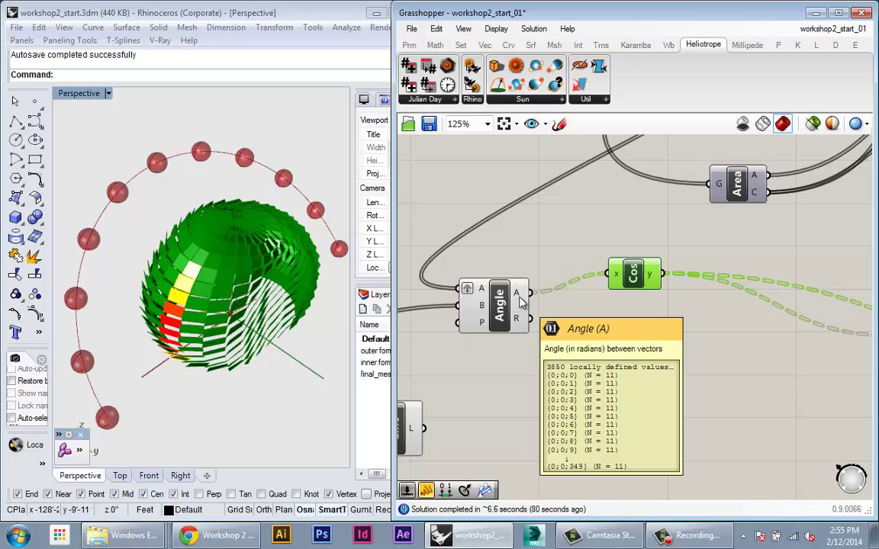
Step: Add a Mass Addition component below Cos, feed it the Angle's A output, and check its result
{"action": "left_click", "coordinate": [598, 360]}
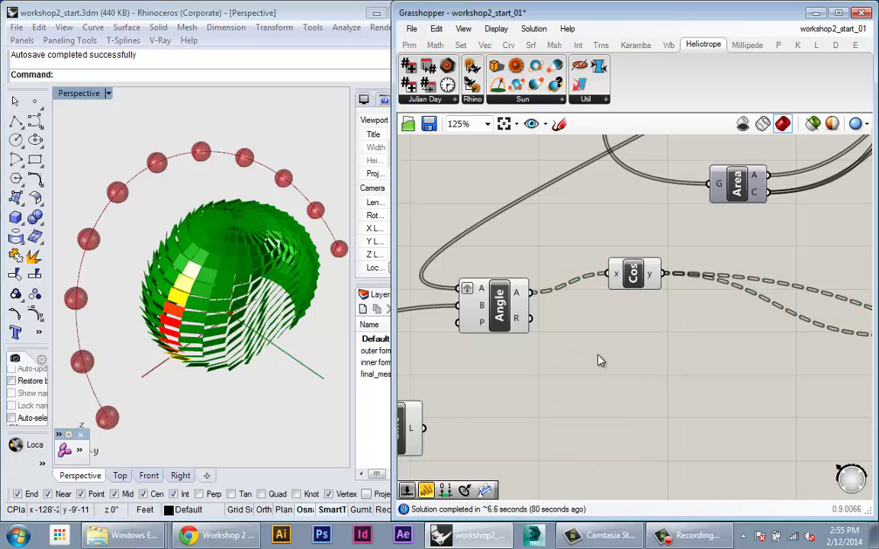
{"action": "double_click", "coordinate": [600, 360]}
{"action": "type", "text": "mass"}
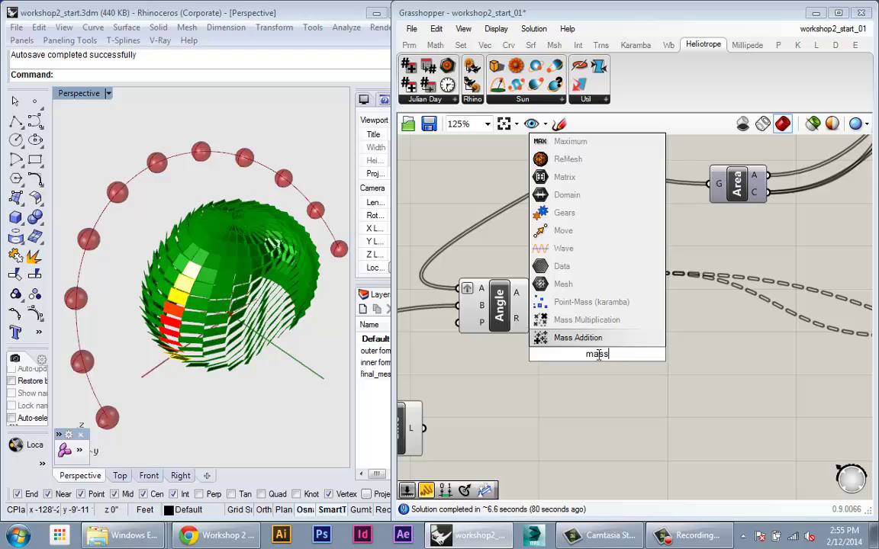
{"action": "left_click", "coordinate": [577, 337]}
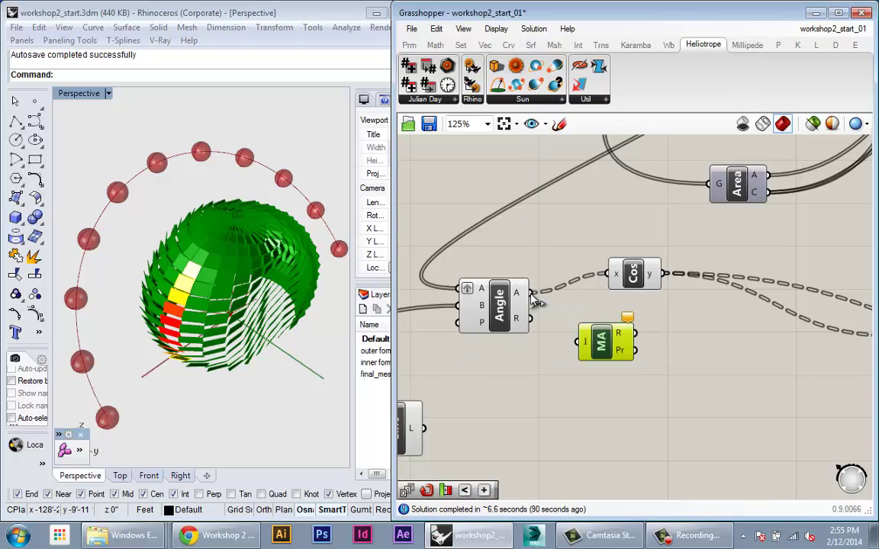
{"action": "left_click_drag", "start_coordinate": [533, 292], "coordinate": [581, 343]}
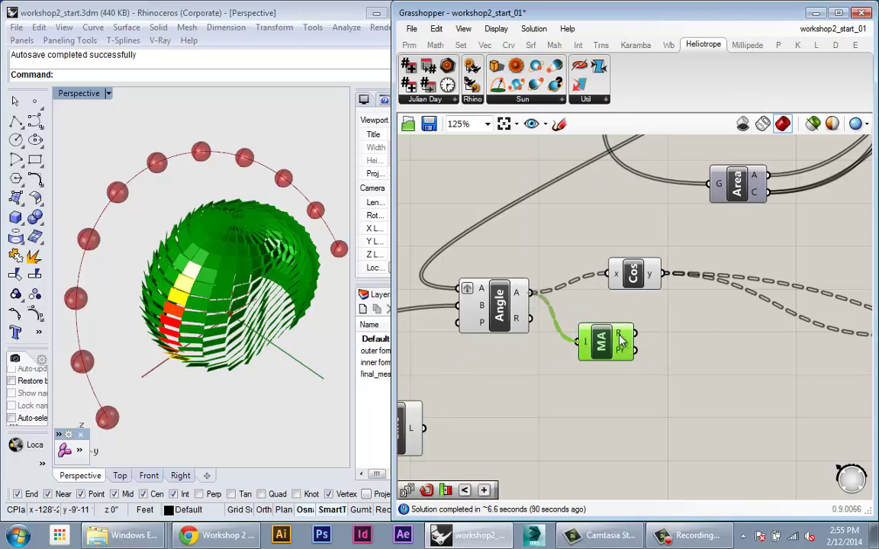
{"action": "mouse_move", "coordinate": [620, 341]}
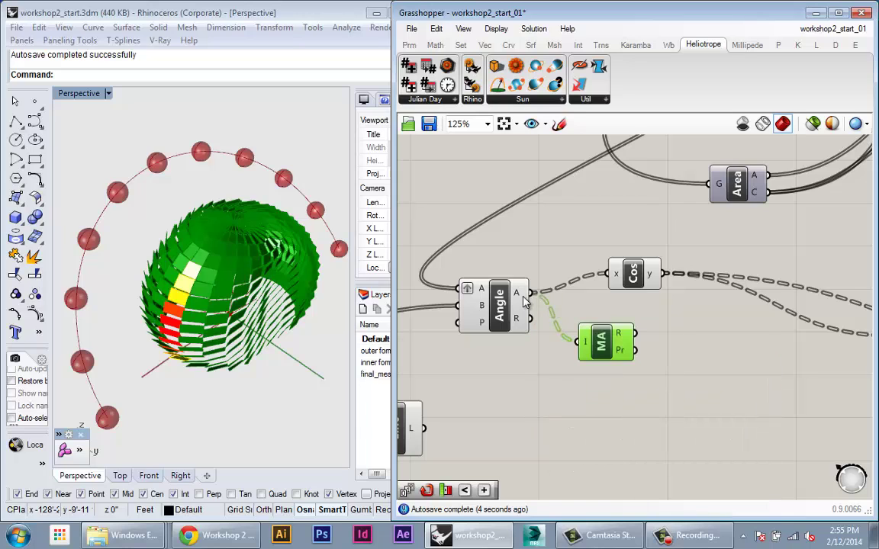
{"action": "mouse_move", "coordinate": [521, 301]}
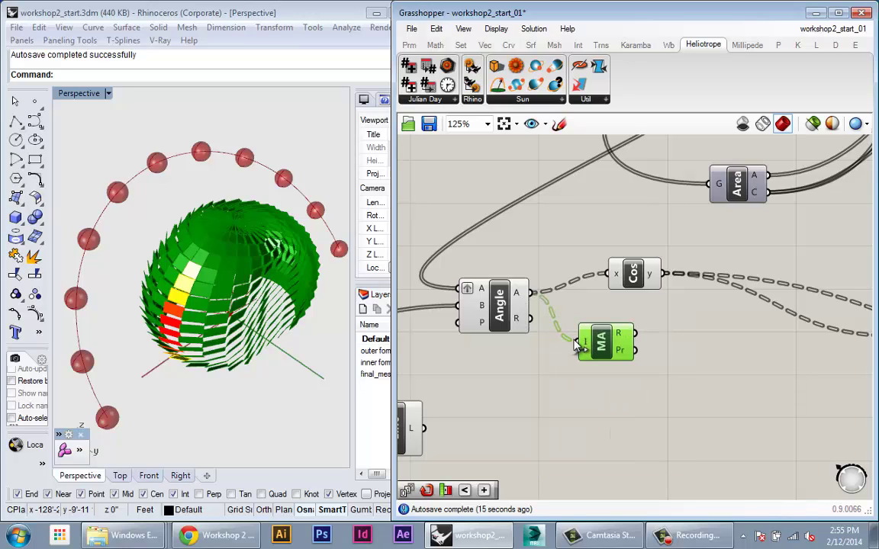
{"action": "mouse_move", "coordinate": [584, 348]}
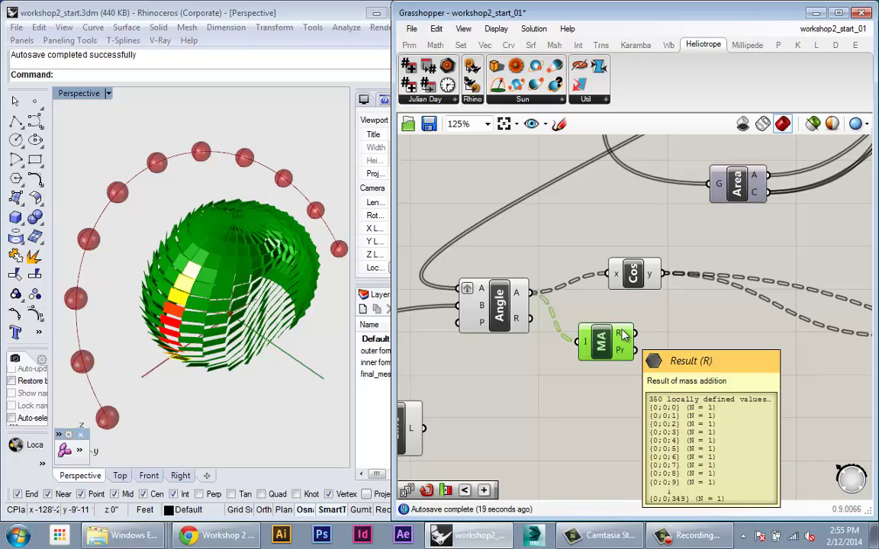
Step: Add a panel below the Mass Addition component and connect the Angle's A output to it
{"action": "right_click_drag", "start_coordinate": [592, 398], "coordinate": [616, 392]}
{"action": "left_click", "coordinate": [615, 392]}
{"action": "double_click", "coordinate": [608, 399]}
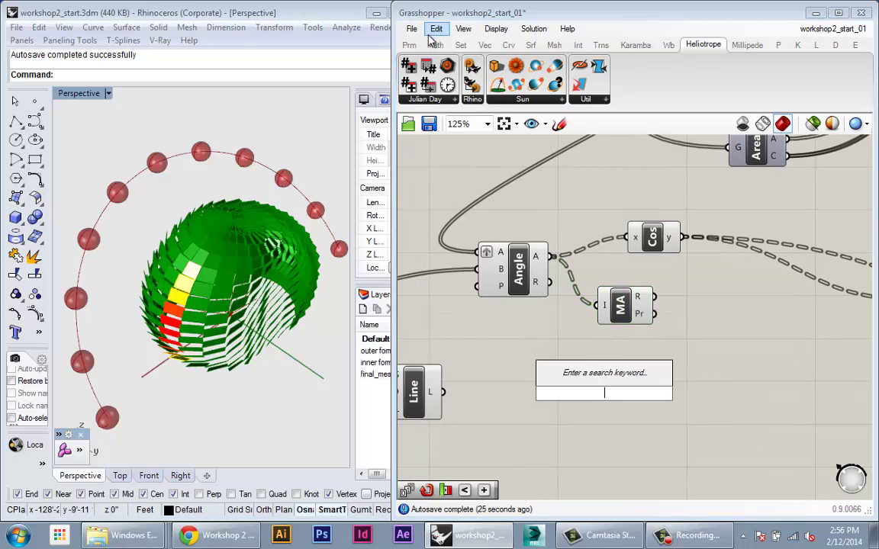
{"action": "type", "text": "panel"}
{"action": "key", "text": "Return"}
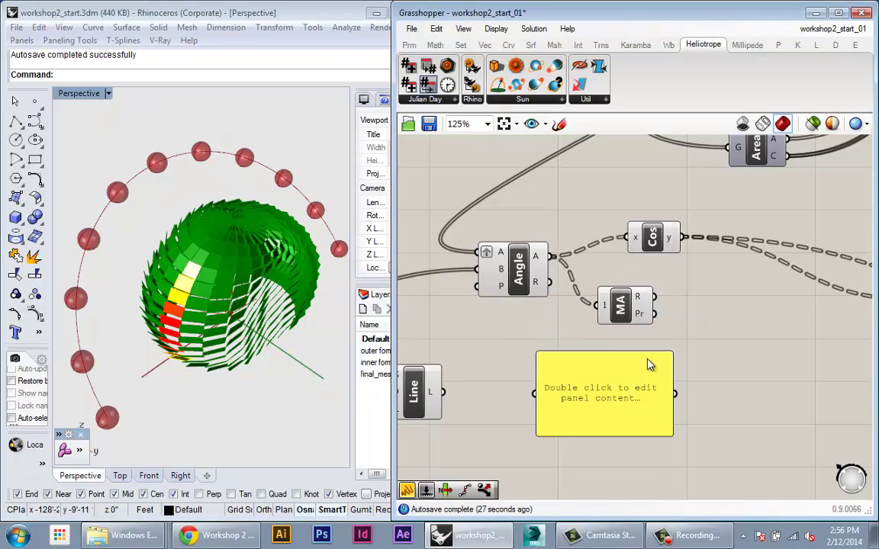
{"action": "left_click_drag", "start_coordinate": [550, 256], "coordinate": [536, 390]}
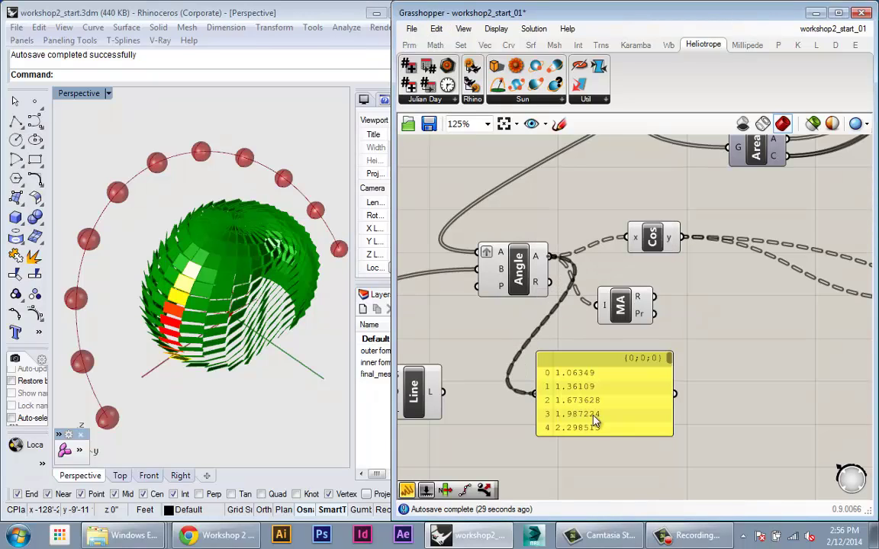
Step: Enlarge the panel to read through the angle lists per branch and move it to the right of the Line component
{"action": "scroll", "coordinate": [680, 365], "scroll_direction": "down", "scroll_amount": 2}
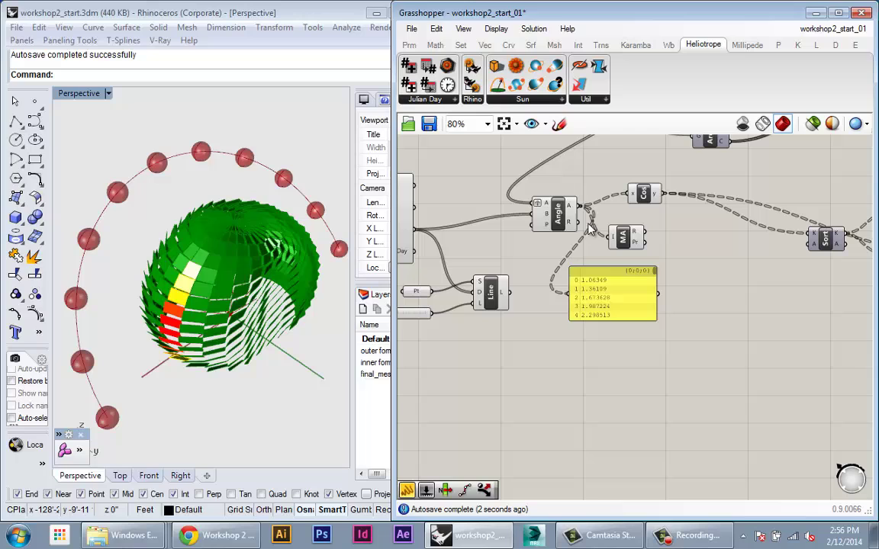
{"action": "left_click_drag", "start_coordinate": [658, 322], "coordinate": [717, 456]}
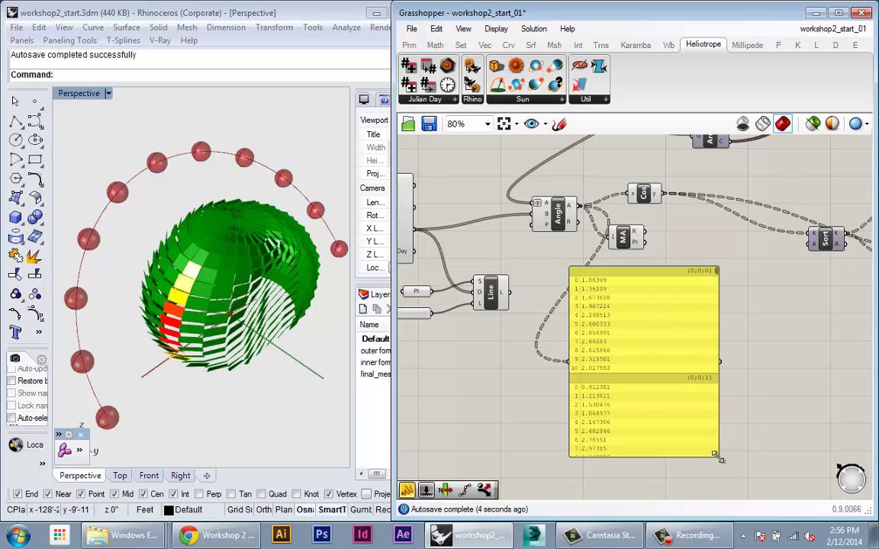
{"action": "right_click_drag", "start_coordinate": [673, 282], "coordinate": [668, 216]}
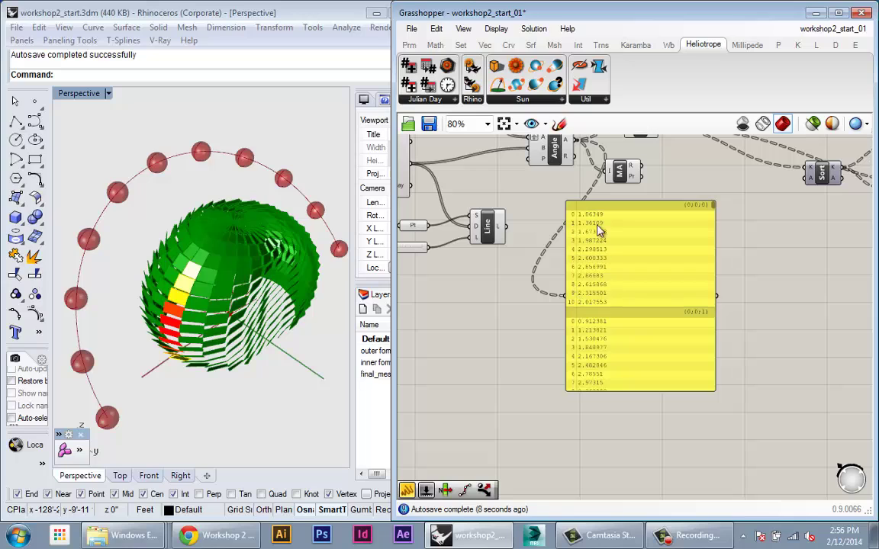
{"action": "scroll", "coordinate": [603, 316], "scroll_direction": "down", "scroll_amount": 1}
{"action": "scroll", "coordinate": [617, 297], "scroll_direction": "up", "scroll_amount": 1}
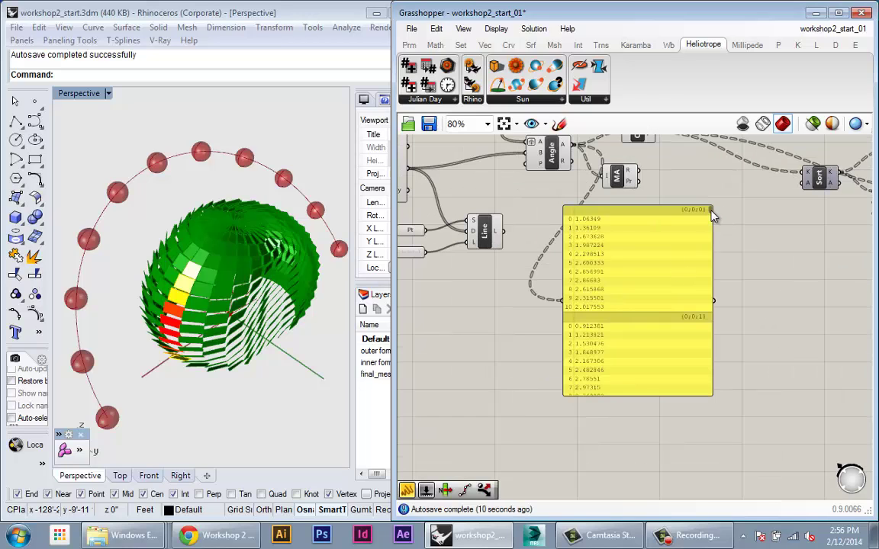
{"action": "left_click_drag", "start_coordinate": [711, 211], "coordinate": [710, 231]}
{"action": "left_click", "coordinate": [711, 235]}
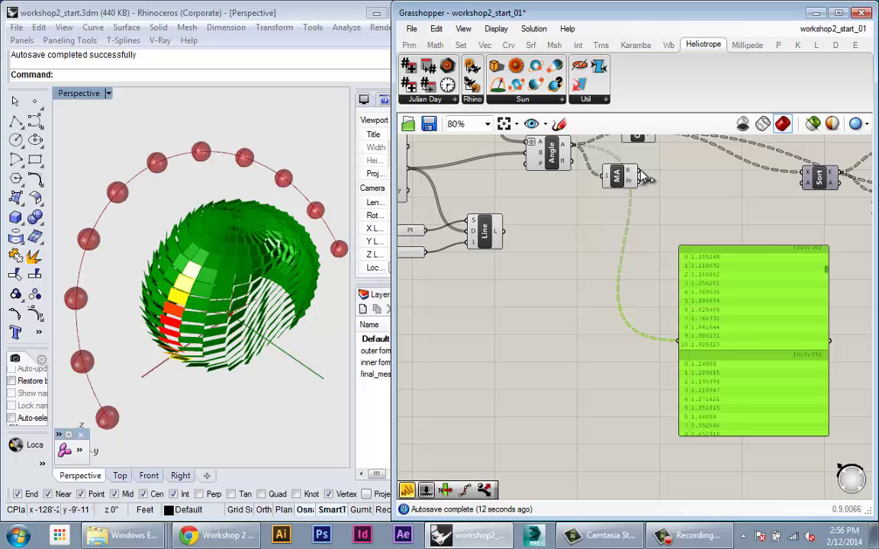
Step: Connect the Mass Addition's R output to the panel in place of the angles and review the summed values
{"action": "left_click_drag", "start_coordinate": [638, 170], "coordinate": [678, 340]}
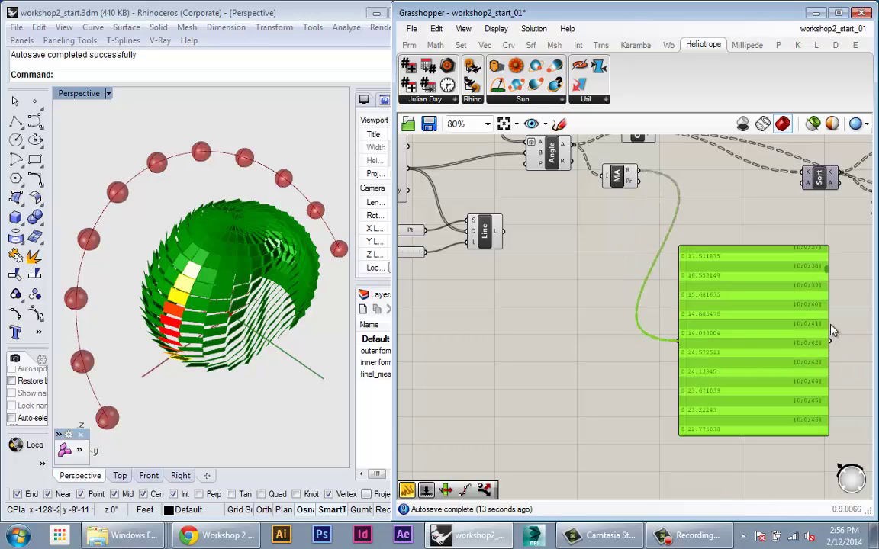
{"action": "scroll", "coordinate": [788, 317], "scroll_direction": "up", "scroll_amount": 3}
{"action": "scroll", "coordinate": [789, 287], "scroll_direction": "down", "scroll_amount": 2}
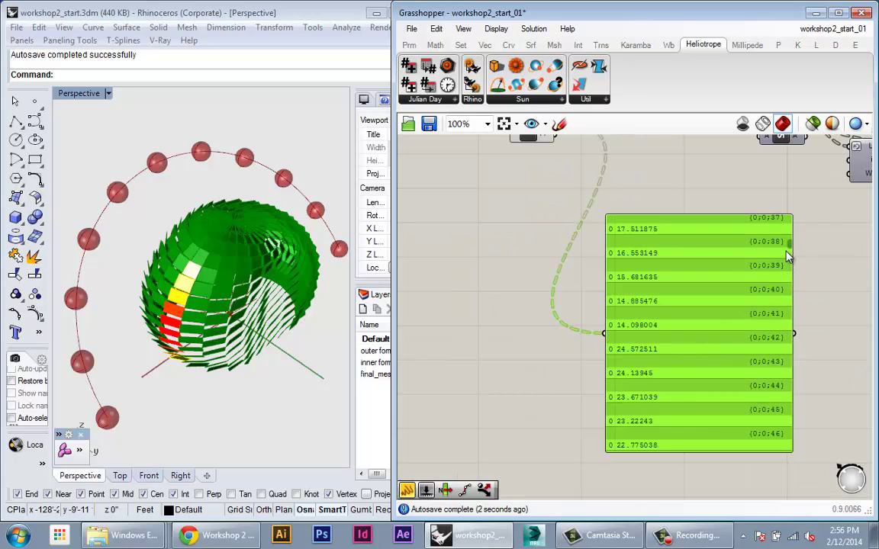
{"action": "left_click_drag", "start_coordinate": [790, 248], "coordinate": [797, 404]}
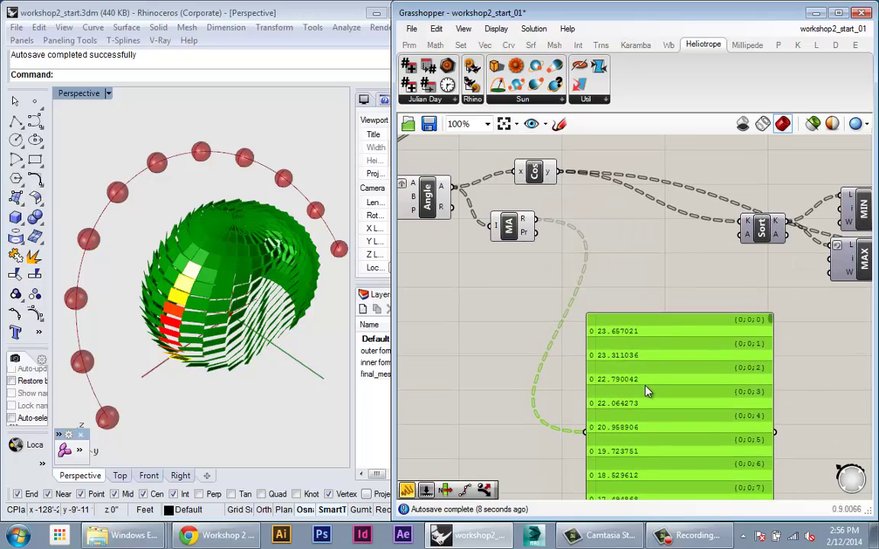
Step: Move the Cos component right, between Mass Addition and Sort, and inspect the Mass Addition's R output
{"action": "right_click_drag", "start_coordinate": [557, 222], "coordinate": [583, 245]}
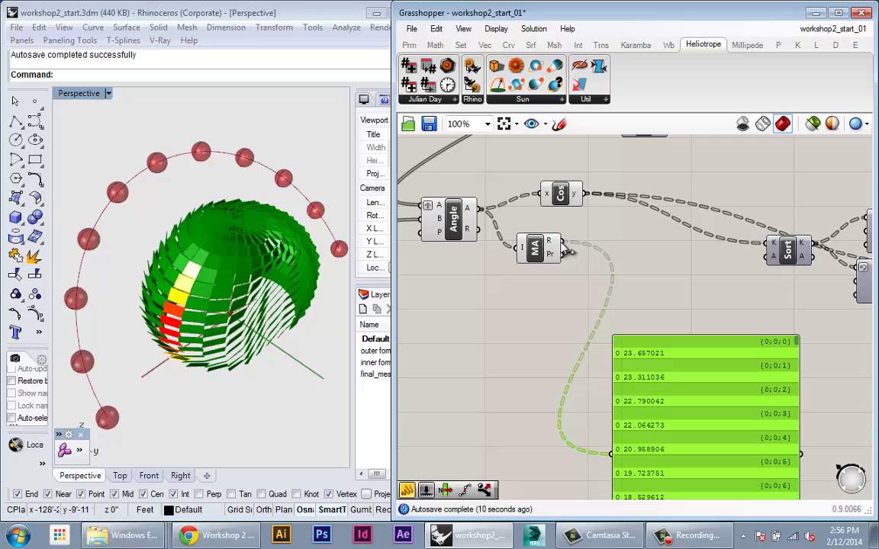
{"action": "right_click_drag", "start_coordinate": [553, 226], "coordinate": [532, 223]}
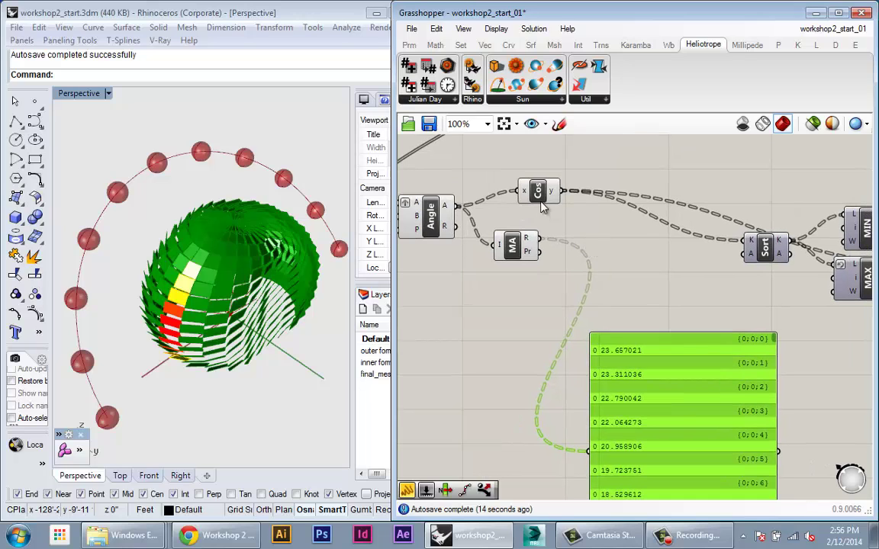
{"action": "left_click", "coordinate": [532, 183]}
{"action": "left_click_drag", "start_coordinate": [538, 192], "coordinate": [627, 215]}
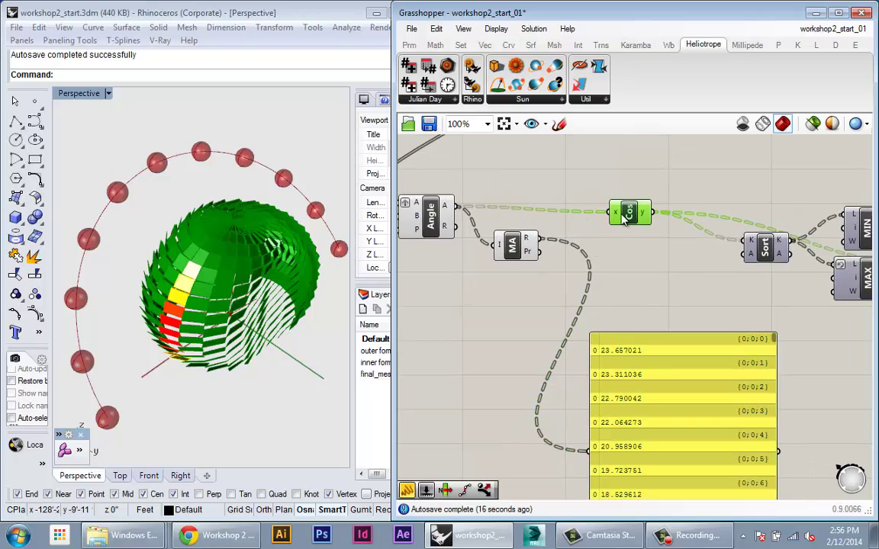
{"action": "mouse_move", "coordinate": [620, 218]}
{"action": "mouse_move", "coordinate": [533, 243]}
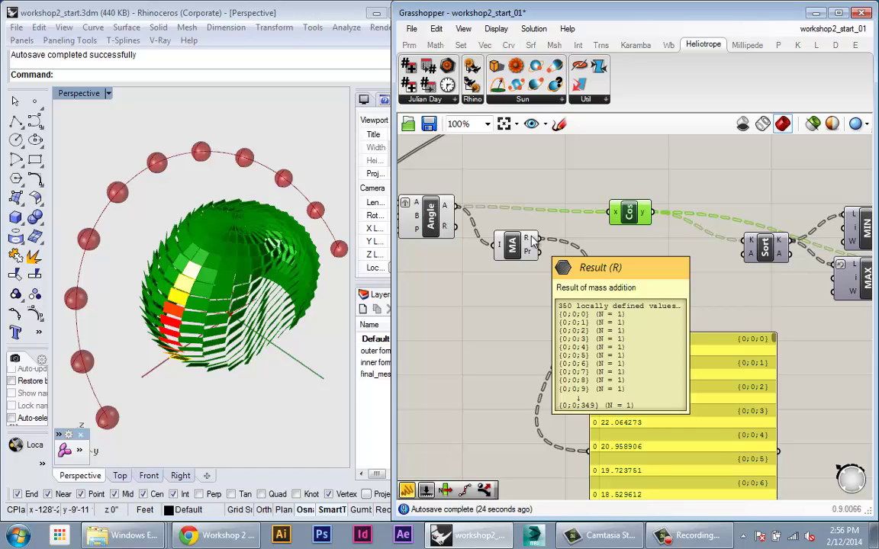
Step: Inspect the Normal output of the Evaluate Surface component to check its list of panel normals
{"action": "right_click", "coordinate": [533, 242]}
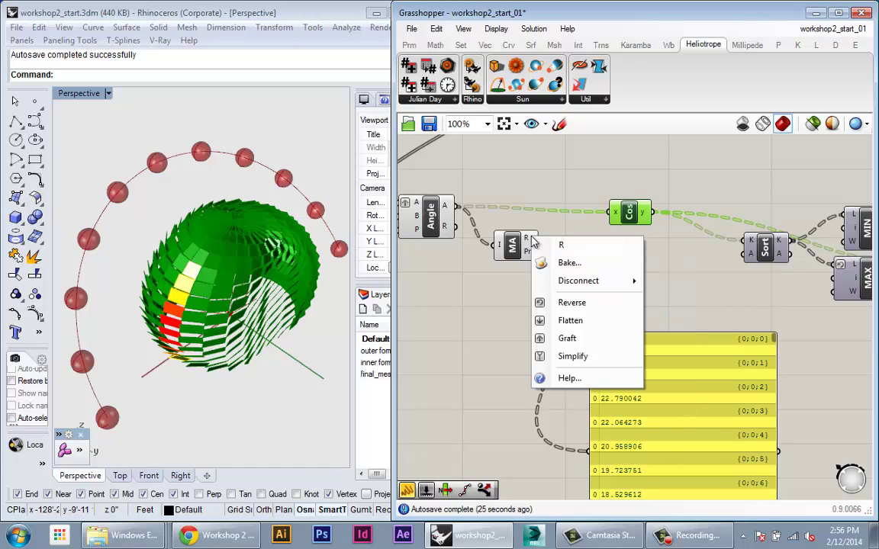
{"action": "left_click", "coordinate": [699, 327]}
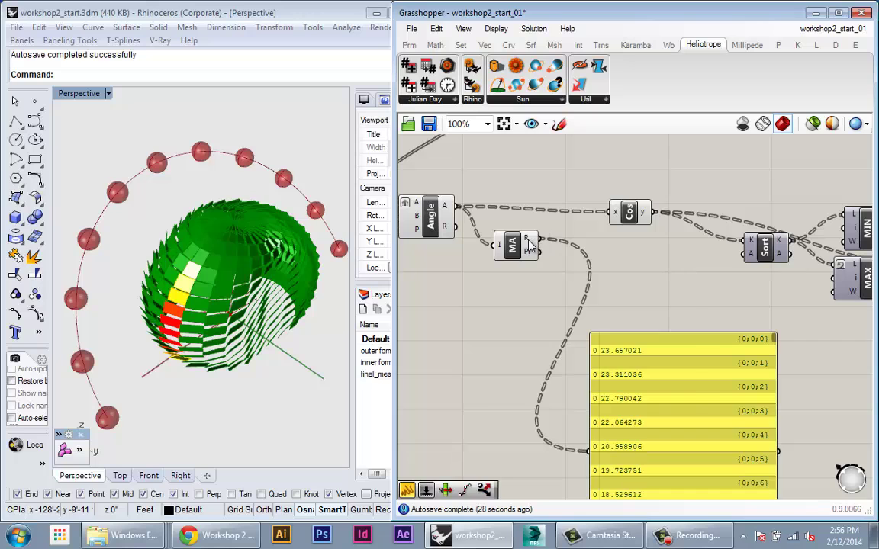
{"action": "scroll", "coordinate": [627, 354], "scroll_direction": "down", "scroll_amount": 2}
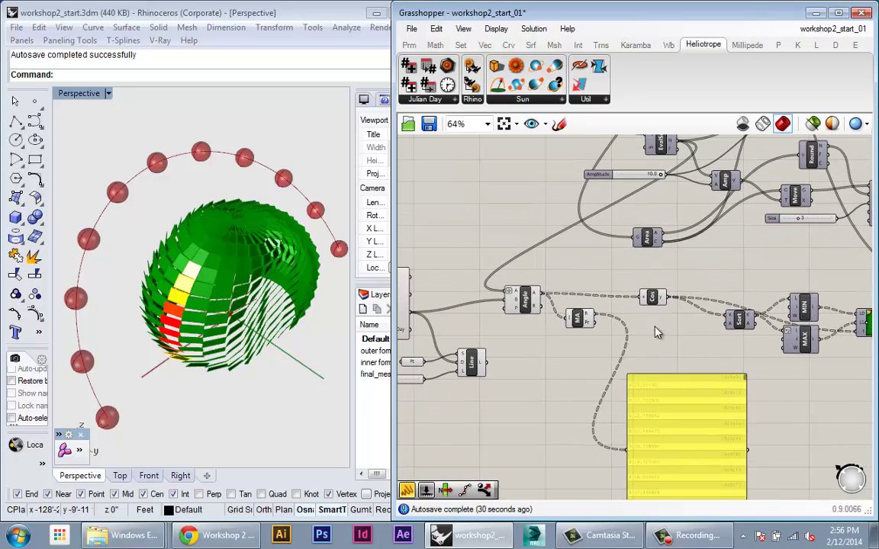
{"action": "right_click_drag", "start_coordinate": [657, 328], "coordinate": [605, 361]}
{"action": "right_click_drag", "start_coordinate": [572, 323], "coordinate": [562, 364]}
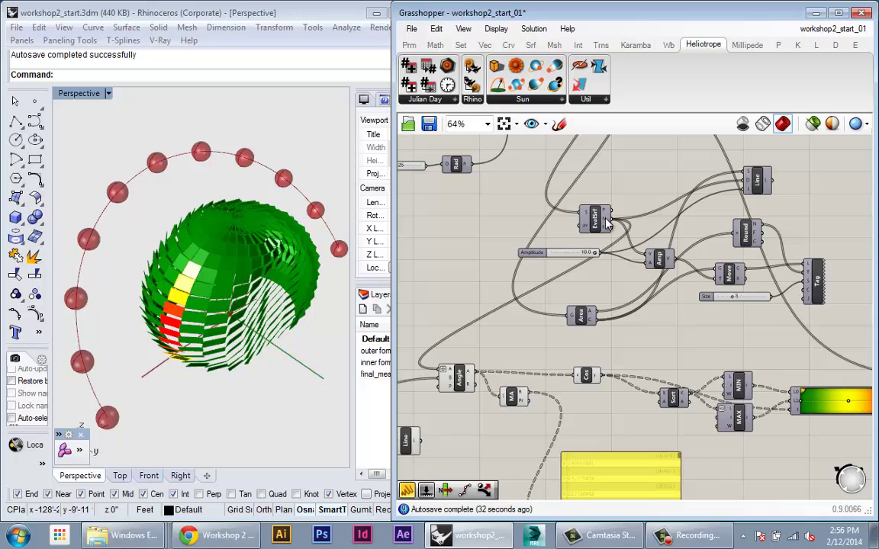
{"action": "mouse_move", "coordinate": [607, 221]}
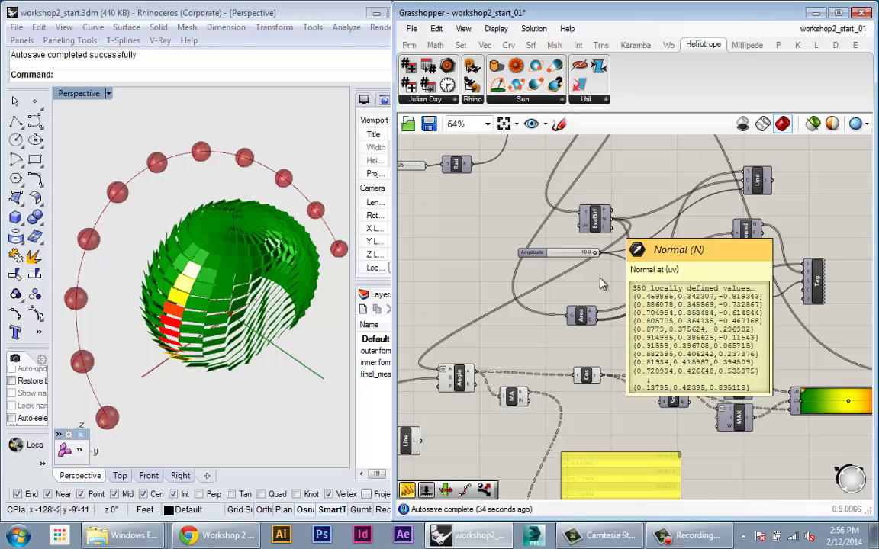
Step: Flatten the Mass Addition's R output and review its values as a single list in the panel
{"action": "right_click_drag", "start_coordinate": [573, 441], "coordinate": [582, 356]}
{"action": "scroll", "coordinate": [583, 357], "scroll_direction": "up", "scroll_amount": 2}
{"action": "right_click", "coordinate": [501, 279]}
{"action": "left_click", "coordinate": [500, 279]}
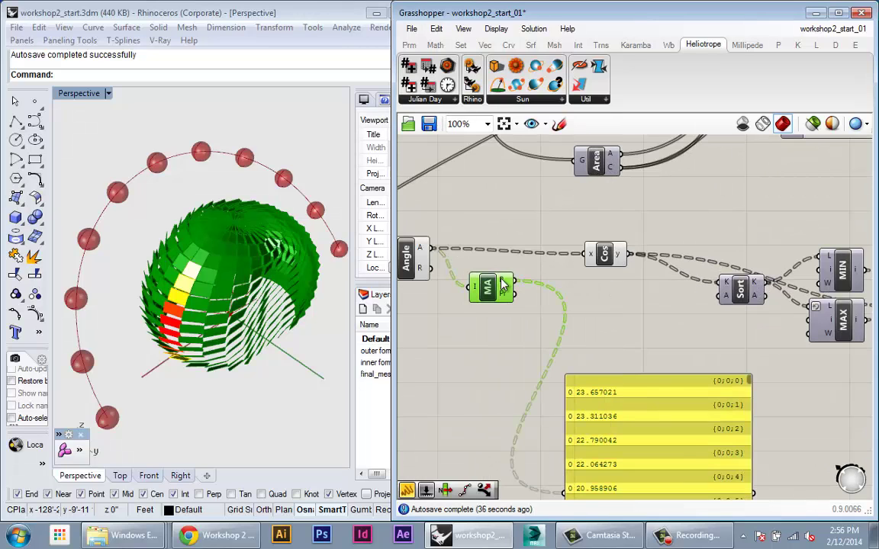
{"action": "right_click", "coordinate": [501, 279]}
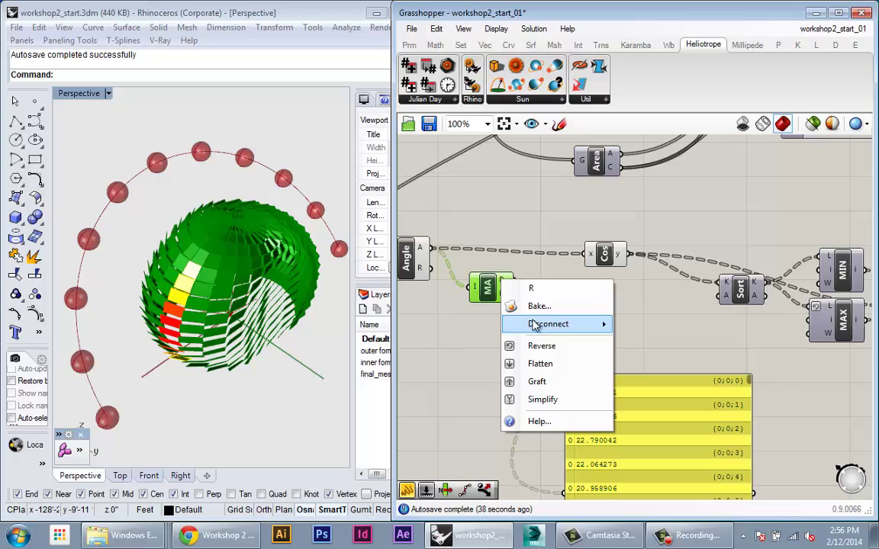
{"action": "left_click", "coordinate": [540, 363]}
{"action": "right_click_drag", "start_coordinate": [540, 364], "coordinate": [580, 265]}
{"action": "scroll", "coordinate": [579, 265], "scroll_direction": "down", "scroll_amount": 1}
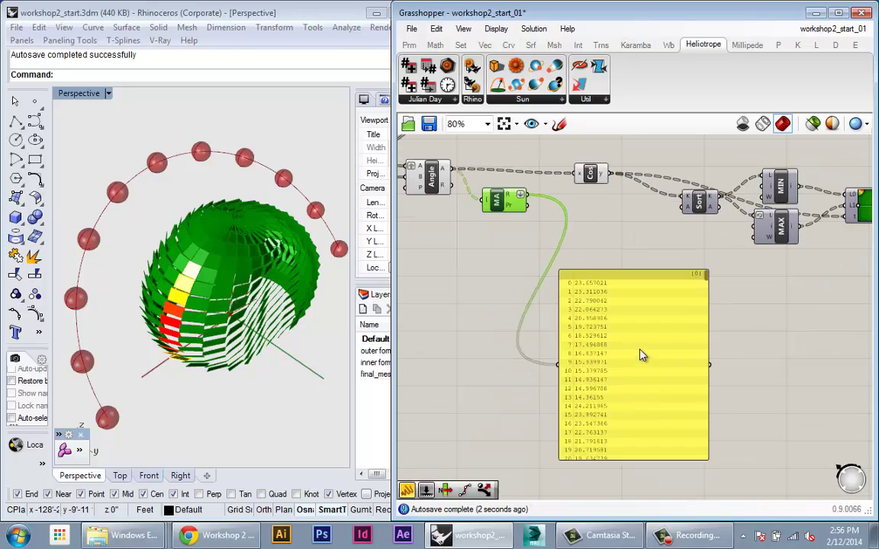
{"action": "left_click_drag", "start_coordinate": [640, 350], "coordinate": [640, 309]}
{"action": "right_click_drag", "start_coordinate": [576, 254], "coordinate": [589, 303]}
{"action": "mouse_move", "coordinate": [520, 243]}
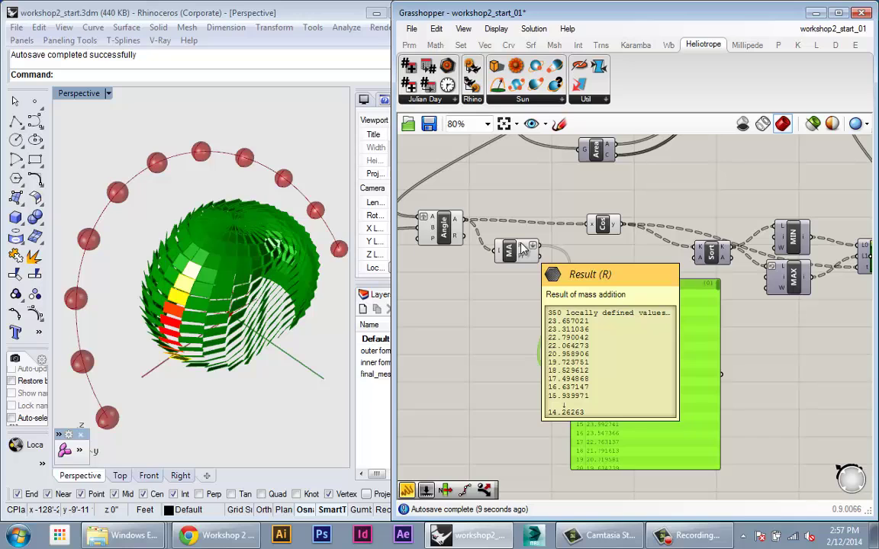
Step: Move Cos ahead of Mass Addition and feed its y output into the Mass Addition's I input in place of the angles
{"action": "right_click_drag", "start_coordinate": [515, 192], "coordinate": [569, 337]}
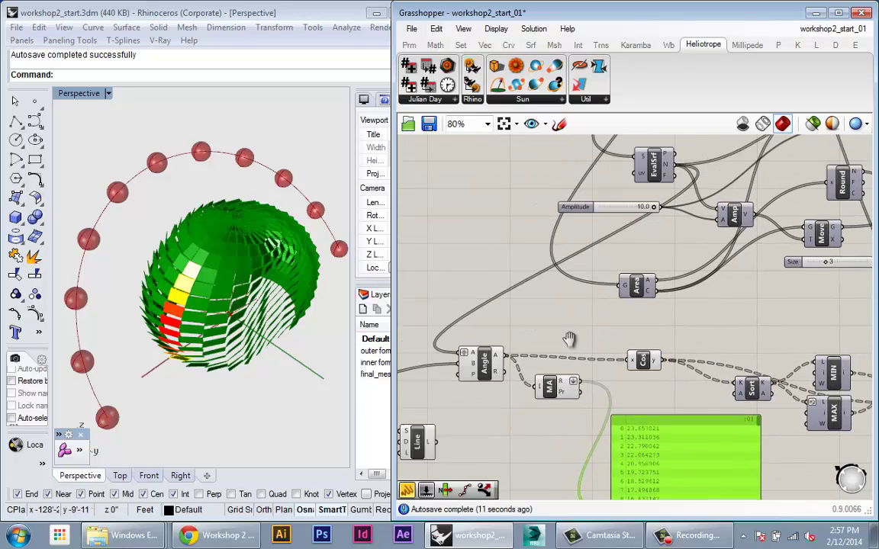
{"action": "scroll", "coordinate": [569, 337], "scroll_direction": "down", "scroll_amount": 2}
{"action": "right_click_drag", "start_coordinate": [629, 341], "coordinate": [604, 328]}
{"action": "scroll", "coordinate": [604, 328], "scroll_direction": "down", "scroll_amount": 1}
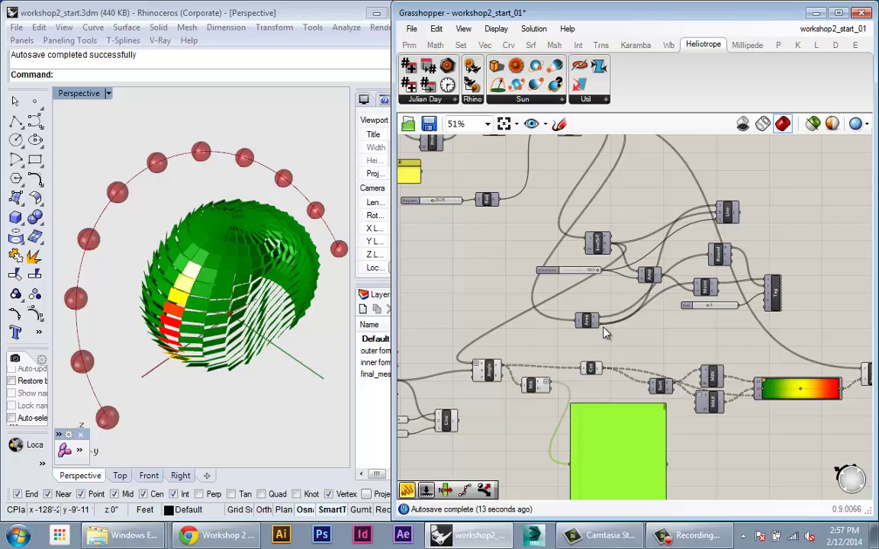
{"action": "scroll", "coordinate": [541, 406], "scroll_direction": "up", "scroll_amount": 2}
{"action": "right_click_drag", "start_coordinate": [531, 384], "coordinate": [485, 412]}
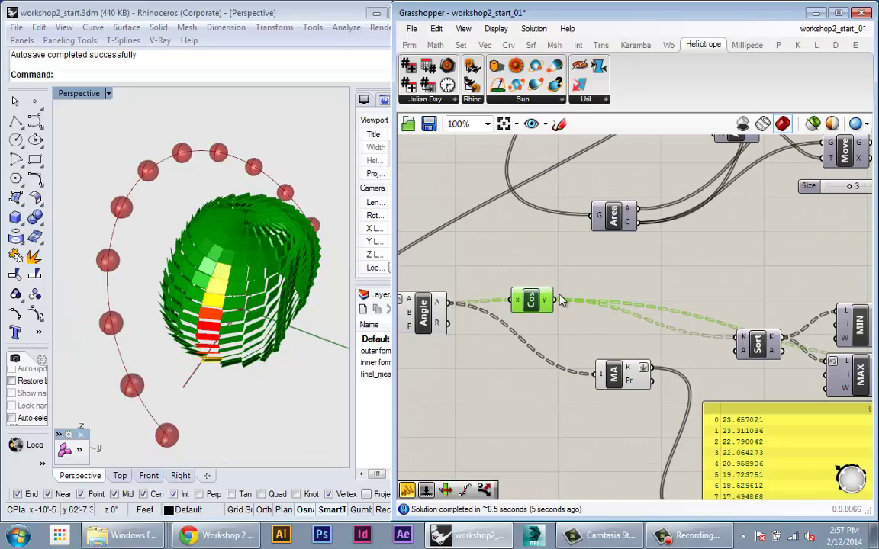
{"action": "left_click_drag", "start_coordinate": [557, 301], "coordinate": [600, 374]}
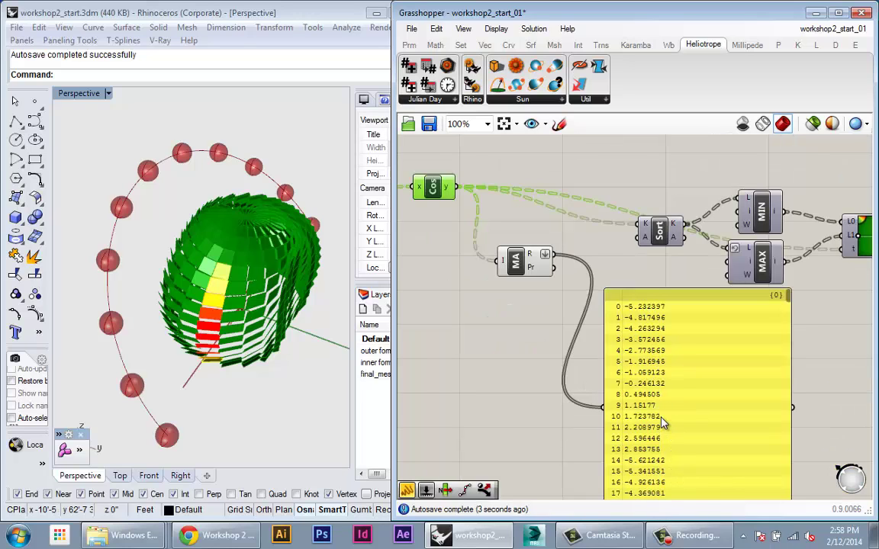
{"action": "scroll", "coordinate": [657, 412], "scroll_direction": "down", "scroll_amount": 2}
{"action": "scroll", "coordinate": [657, 465], "scroll_direction": "up", "scroll_amount": 2}
Step: Connect the Mass Addition's R output to the Sort's K input and the gradient's t input, replacing the Cos wires
{"action": "right_click_drag", "start_coordinate": [564, 237], "coordinate": [577, 305]}
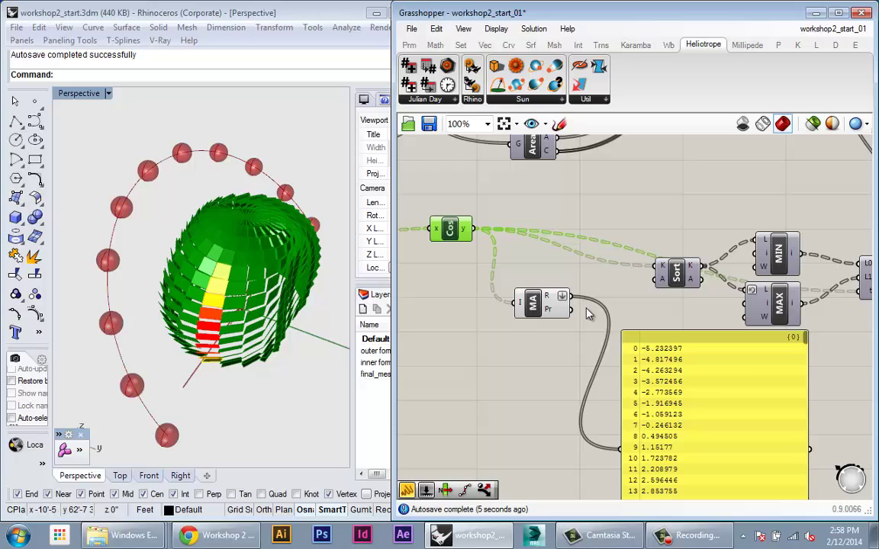
{"action": "left_click_drag", "start_coordinate": [570, 296], "coordinate": [657, 268]}
{"action": "right_click_drag", "start_coordinate": [581, 247], "coordinate": [534, 261]}
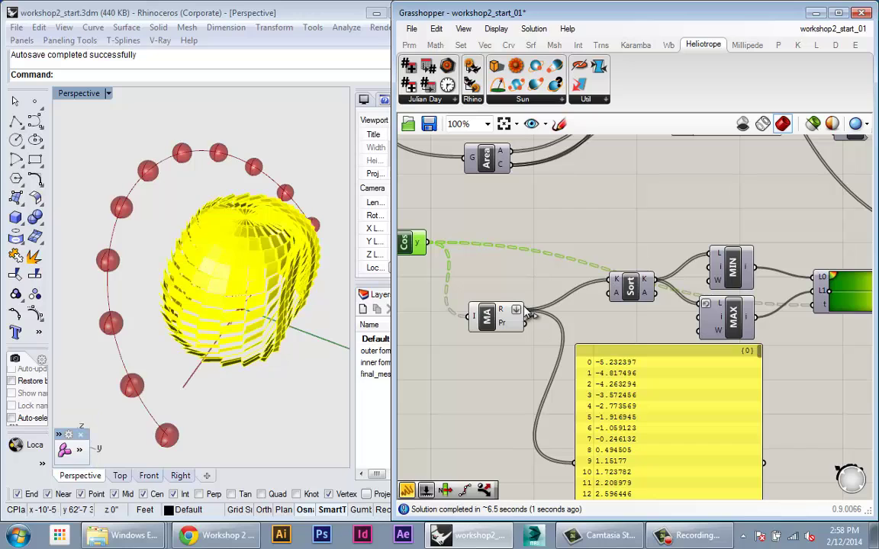
{"action": "left_click_drag", "start_coordinate": [525, 310], "coordinate": [819, 308]}
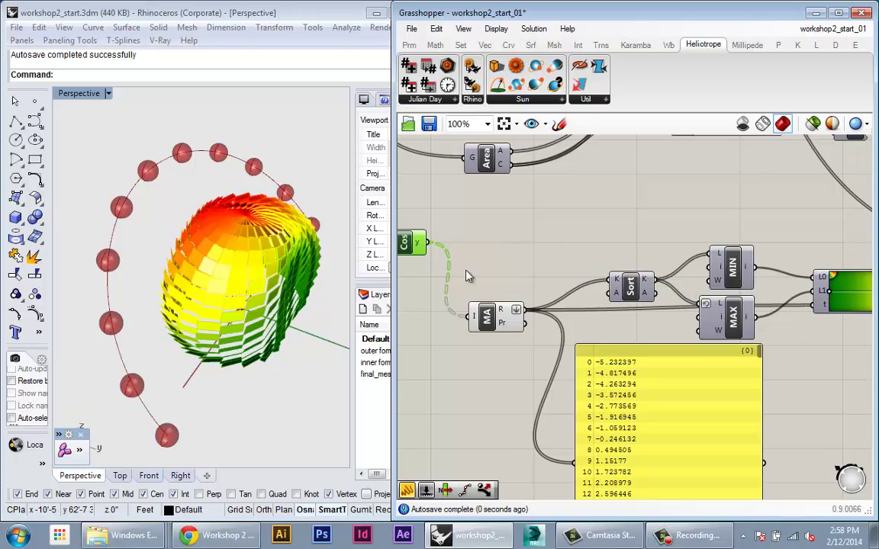
Step: Remove the values panel, line up Mass Addition between Cos and Sort, and check the recoloured dome
{"action": "scroll", "coordinate": [584, 302], "scroll_direction": "down", "scroll_amount": 4}
{"action": "right_click_drag", "start_coordinate": [128, 299], "coordinate": [246, 238]}
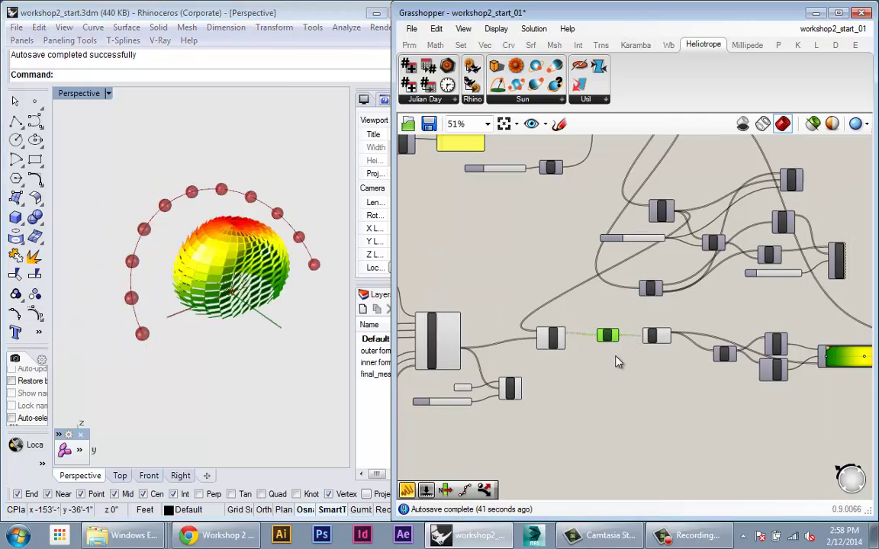
Step: Select the Steps slider and Range component and examine how they feed the Solar Arc's Off input
{"action": "scroll", "coordinate": [639, 390], "scroll_direction": "down", "scroll_amount": 5}
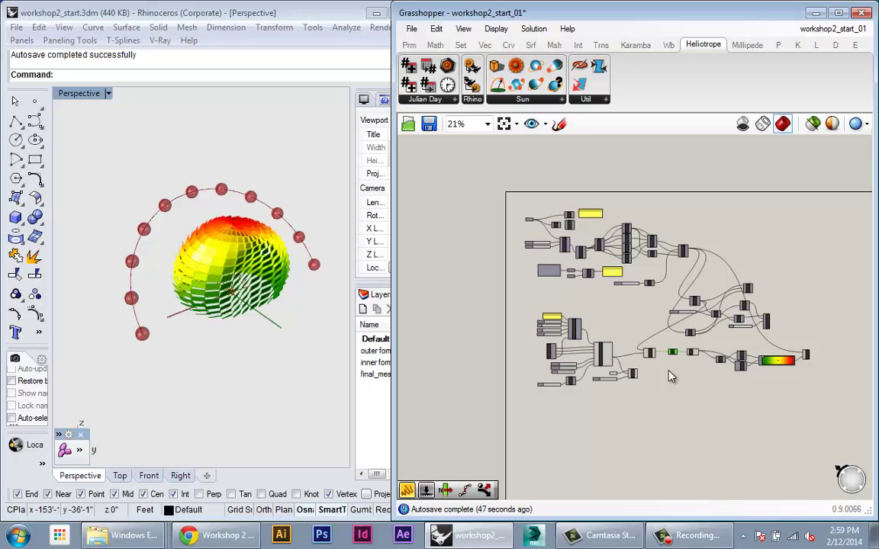
{"action": "scroll", "coordinate": [591, 428], "scroll_direction": "up", "scroll_amount": 6}
{"action": "right_click_drag", "start_coordinate": [590, 427], "coordinate": [723, 453]}
{"action": "left_click_drag", "start_coordinate": [616, 456], "coordinate": [470, 398]}
{"action": "scroll", "coordinate": [636, 405], "scroll_direction": "up", "scroll_amount": 3}
{"action": "scroll", "coordinate": [636, 405], "scroll_direction": "up", "scroll_amount": 1}
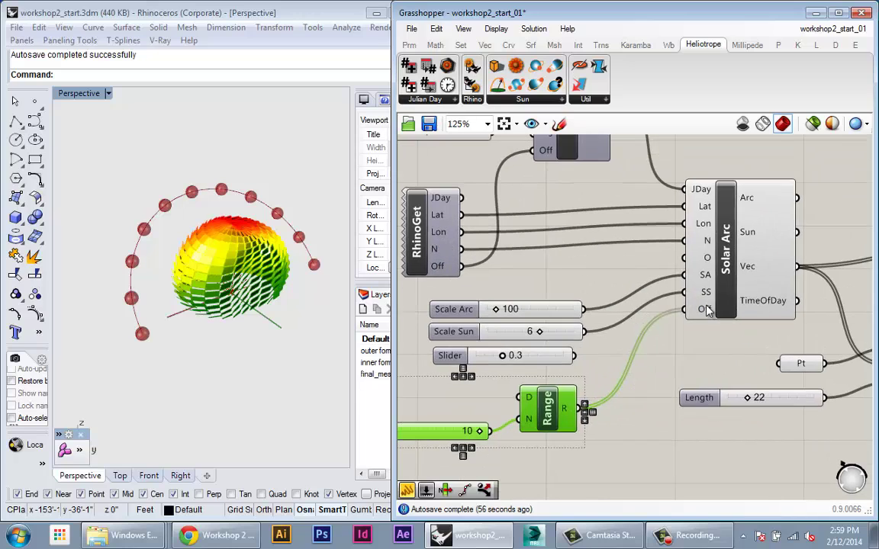
Step: Inspect the month, day and time sliders feeding the Compose component and its link to Solar Arc
{"action": "scroll", "coordinate": [708, 311], "scroll_direction": "down", "scroll_amount": 2}
{"action": "right_click_drag", "start_coordinate": [708, 335], "coordinate": [707, 375]}
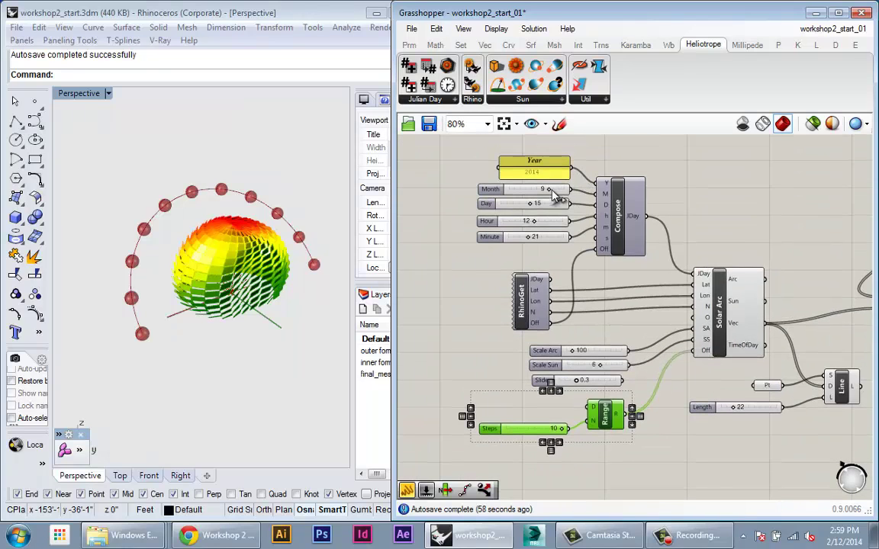
{"action": "mouse_move", "coordinate": [599, 204]}
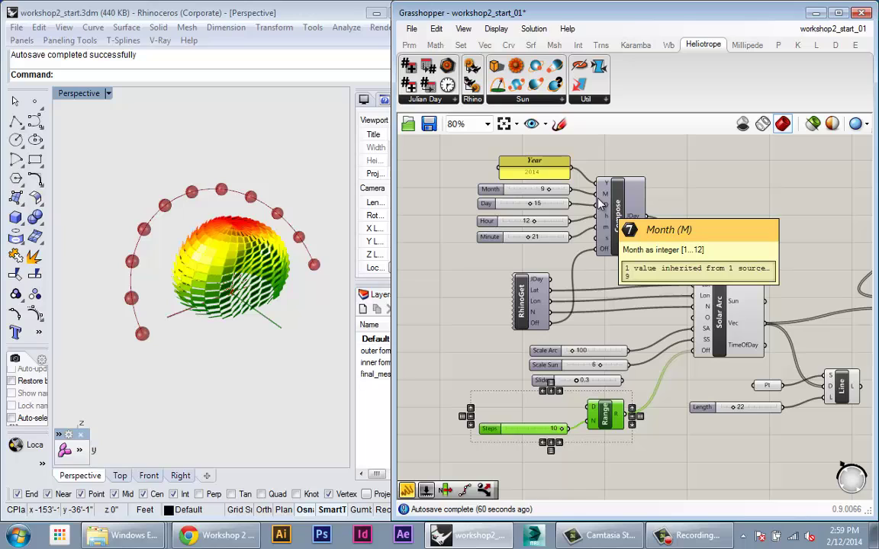
{"action": "right_click_drag", "start_coordinate": [555, 295], "coordinate": [599, 319]}
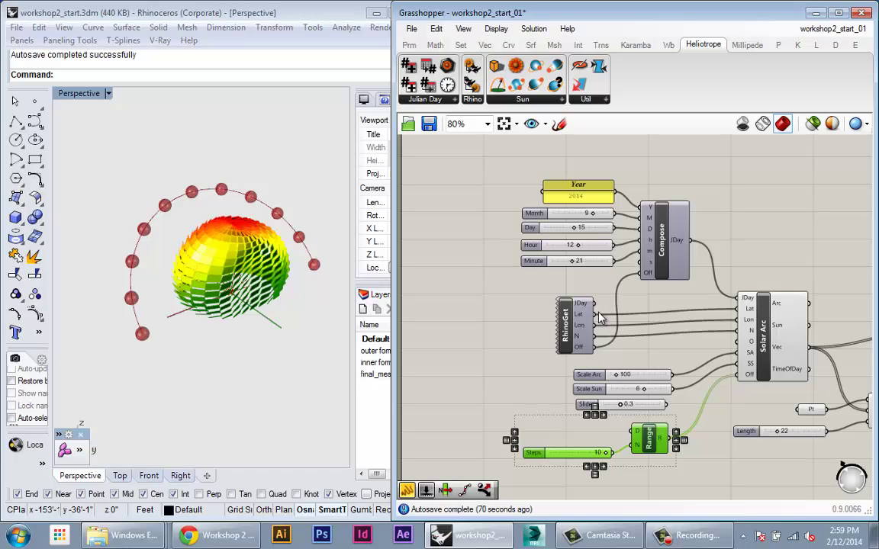
{"action": "right_click_drag", "start_coordinate": [599, 319], "coordinate": [549, 293]}
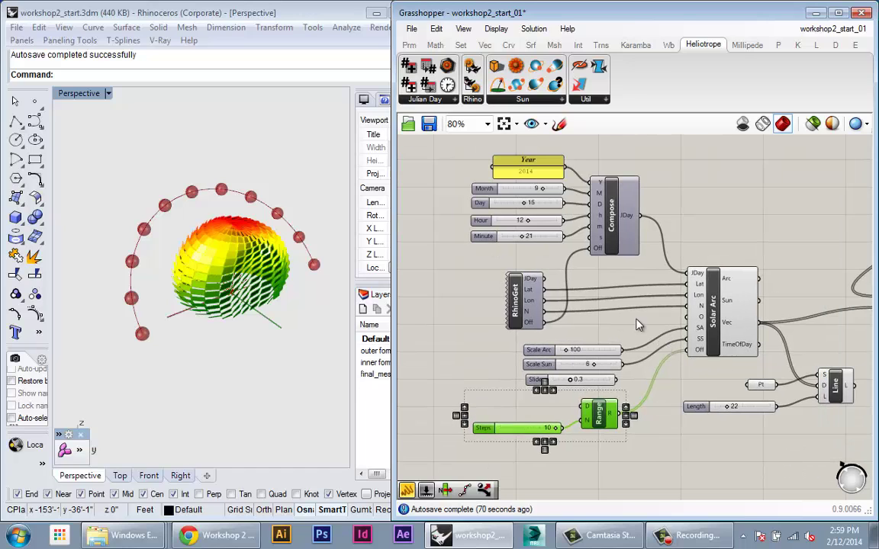